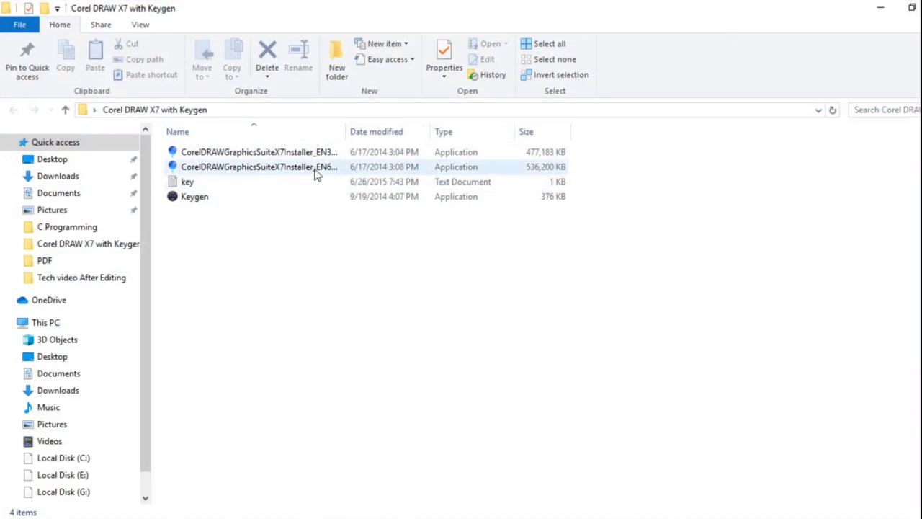
Step: Run the EN64Bit CorelDRAW Graphics Suite X7 installer from the installer folder
right_click(316, 172)
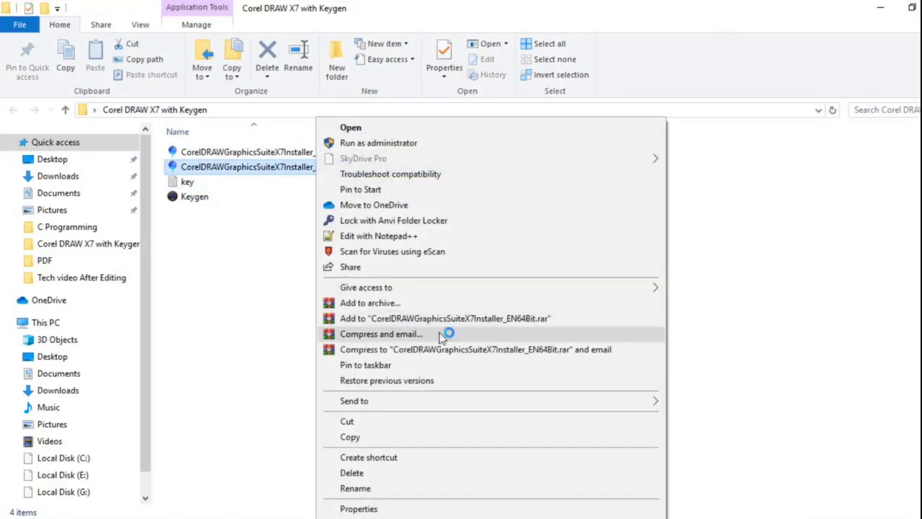
left_click(274, 153)
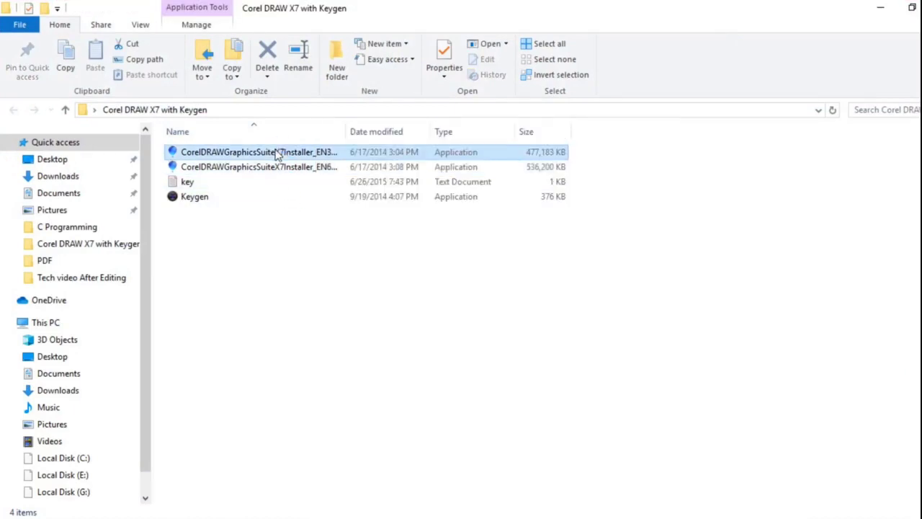
right_click(275, 153)
left_click(265, 222)
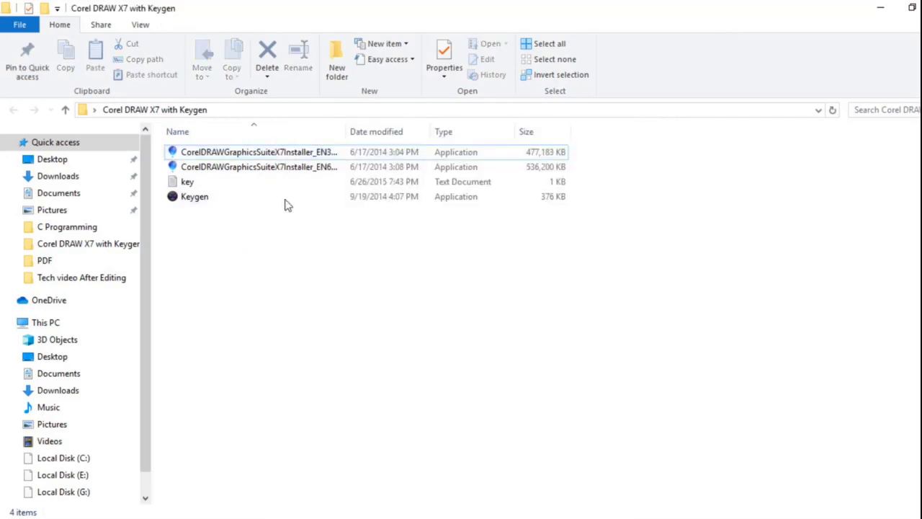
left_click(313, 169)
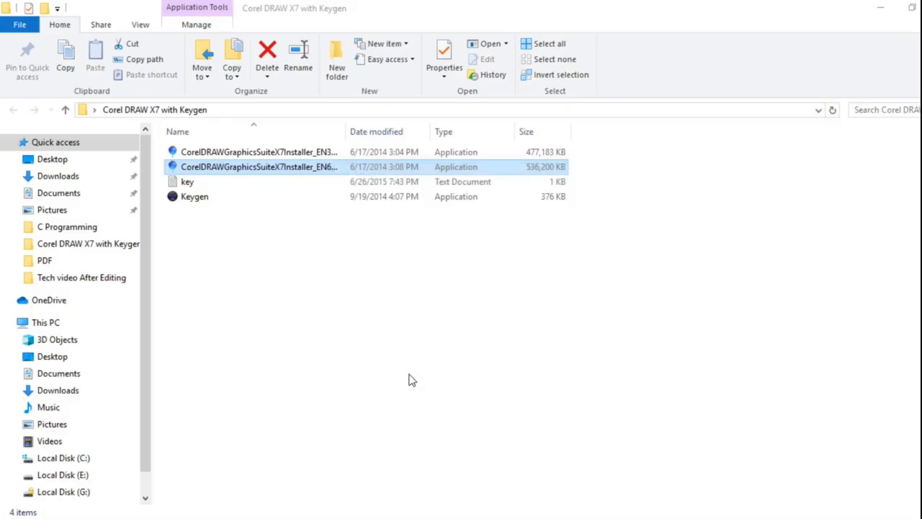
key("Return")
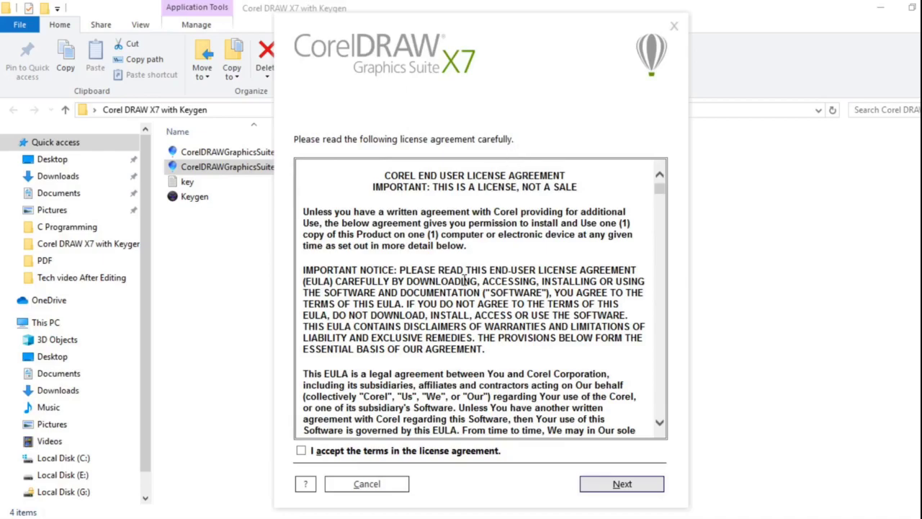
Step: Accept the license terms and pass the user information page to reach the installation types
scroll(454, 282, "down", 6)
scroll(454, 283, "up", 5)
scroll(461, 282, "down", 10)
scroll(465, 282, "up", 11)
scroll(456, 297, "down", 6)
scroll(455, 297, "up", 6)
left_click(302, 451)
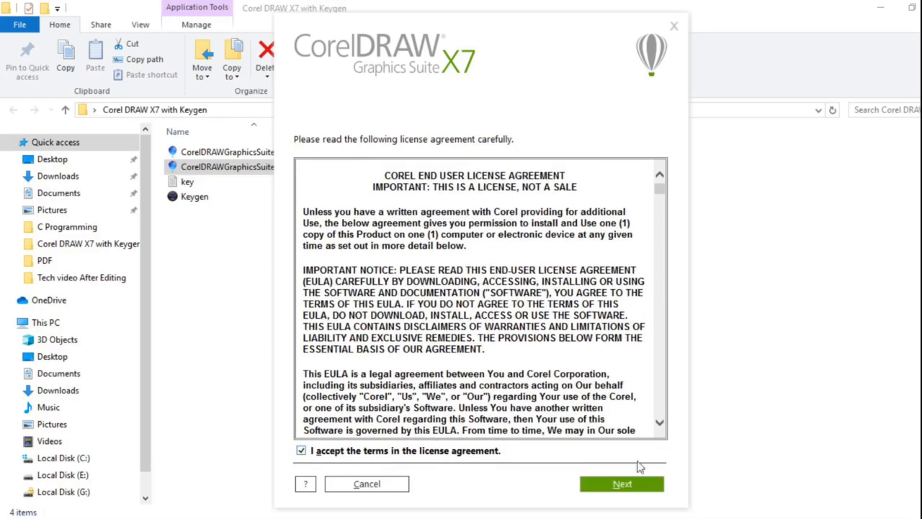
left_click(624, 486)
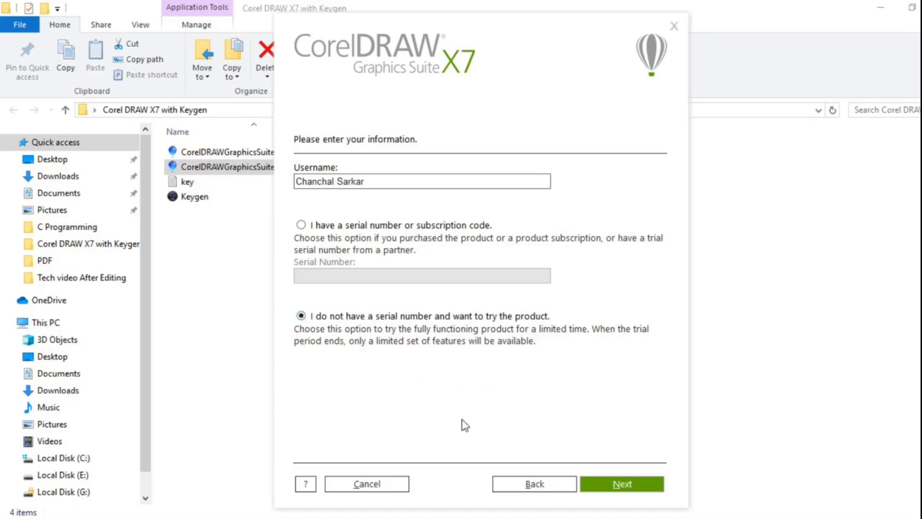
left_click(630, 489)
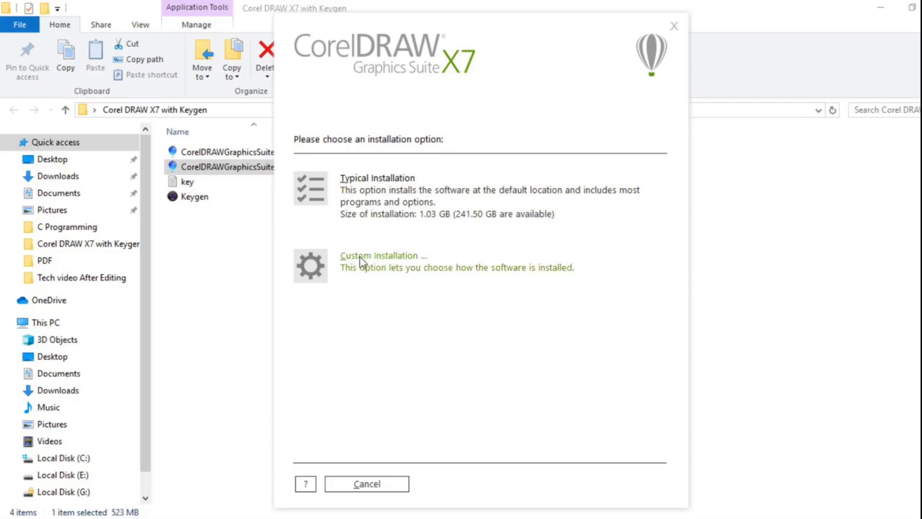
Step: Choose Custom installation, excluding PHOTO-PAINT, CONNECT, CAPTURE and Bitstream Font Navigator
left_click(328, 267)
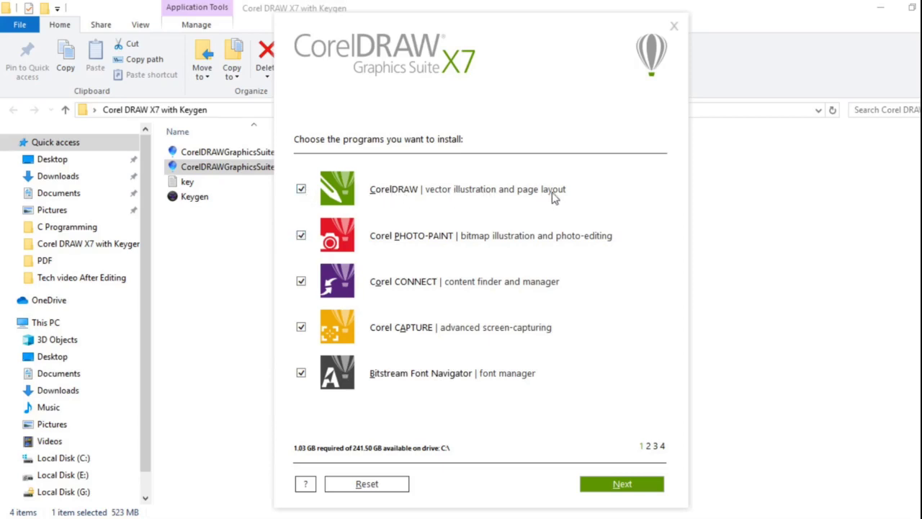
left_click(301, 236)
left_click(301, 283)
left_click(301, 327)
left_click(301, 372)
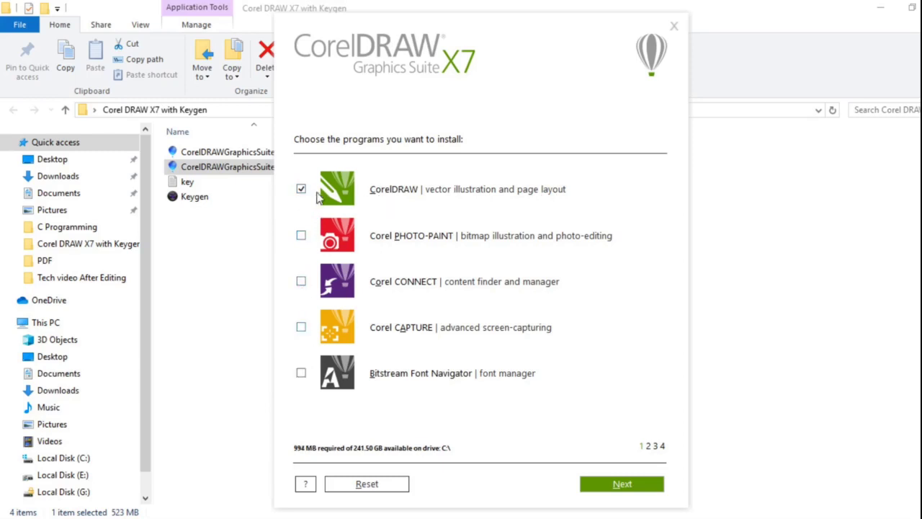
left_click(615, 487)
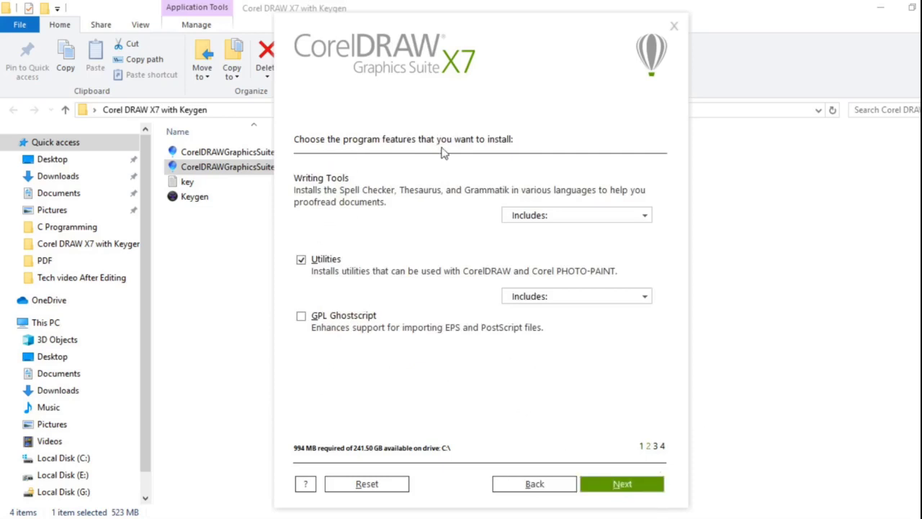
Step: Review the Writing Tools language list, leaving it unchanged
left_click(526, 214)
left_click(476, 250)
left_click(560, 216)
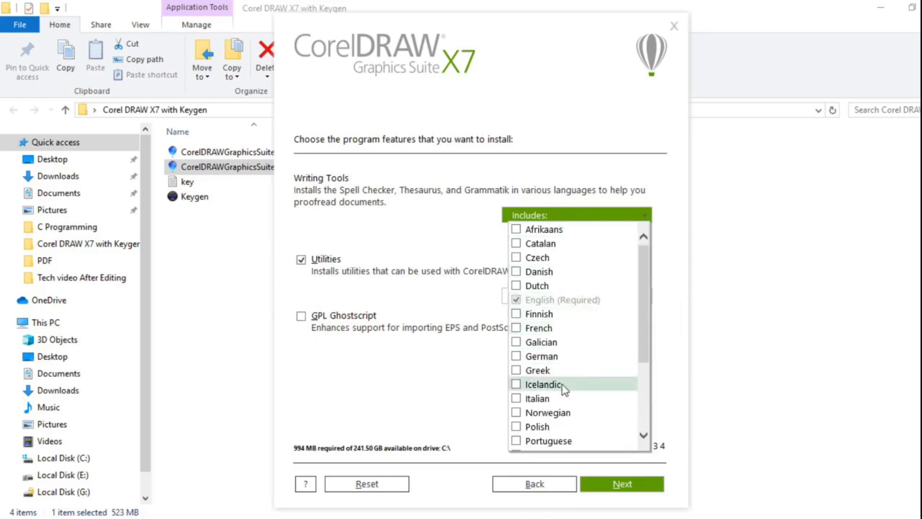
scroll(548, 412, "down", 3)
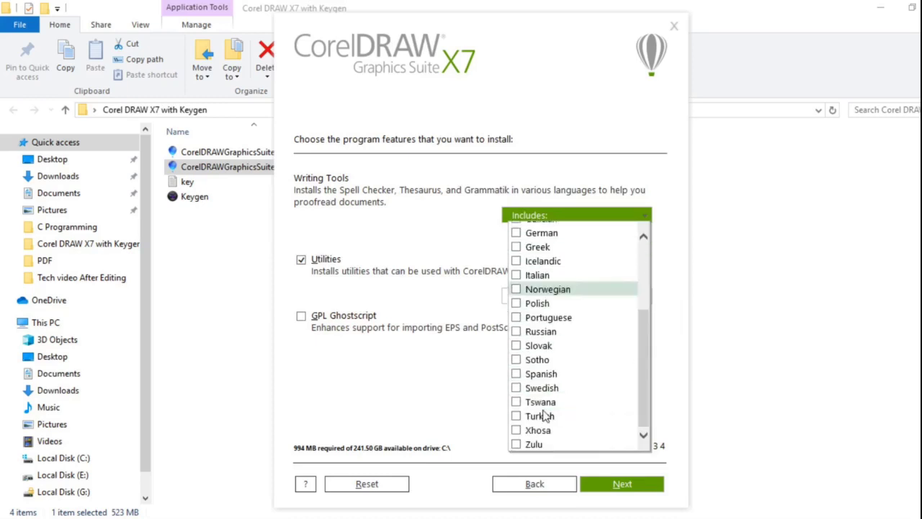
left_click(360, 258)
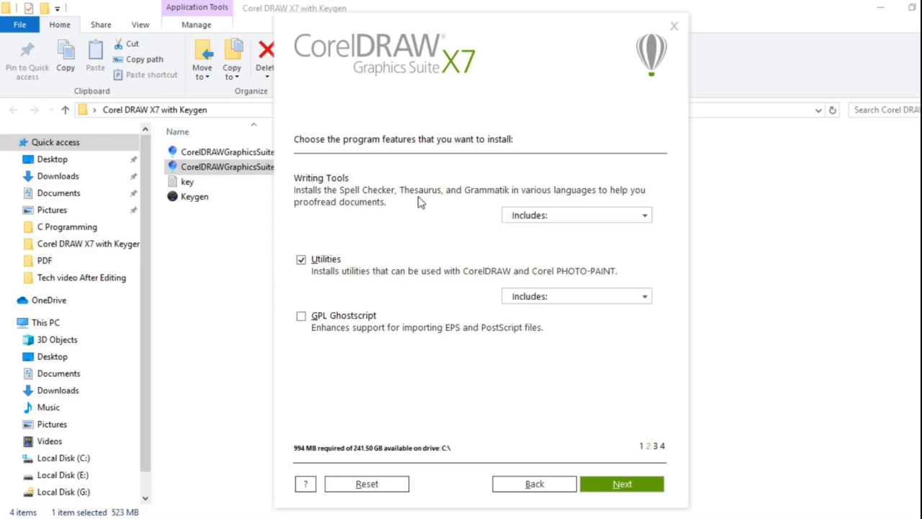
left_click(571, 218)
left_click(473, 250)
left_click(605, 218)
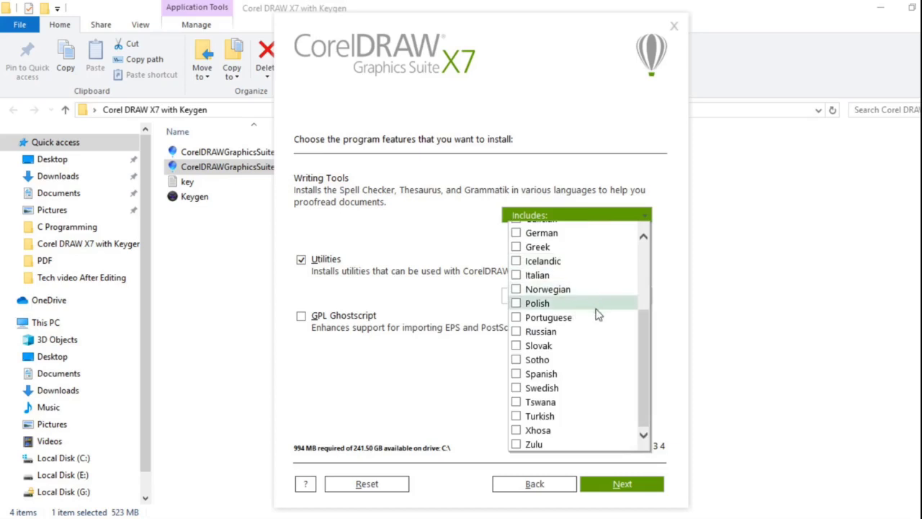
scroll(620, 303, "up", 3)
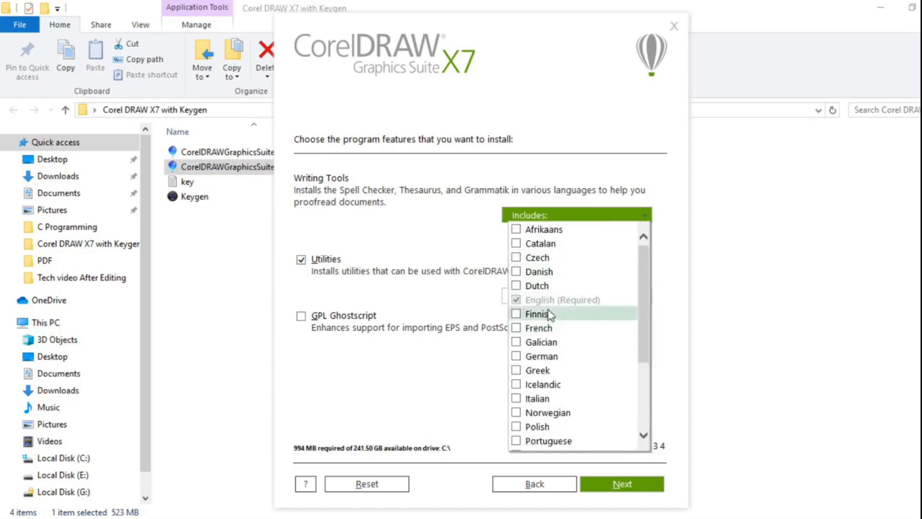
left_click(480, 254)
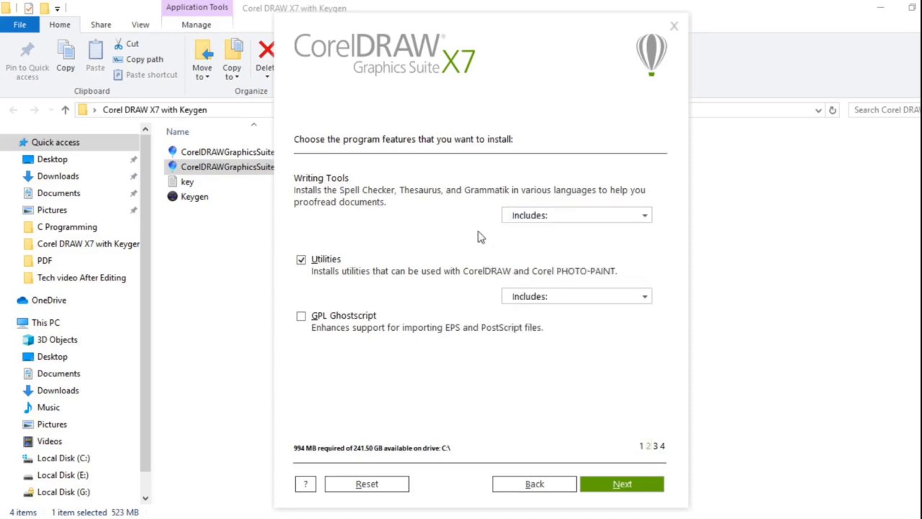
Step: Review the Utilities Includes list unchanged and continue to the additional options
left_click(519, 296)
left_click(364, 297)
left_click(555, 296)
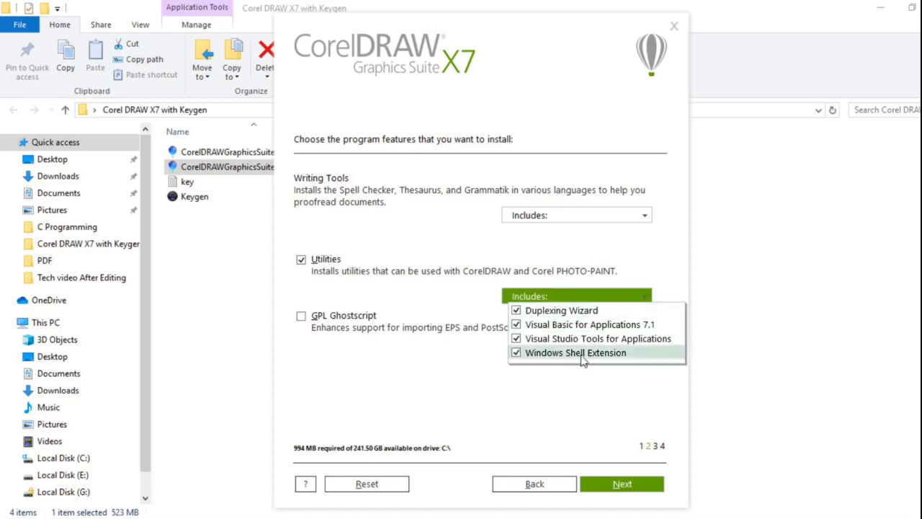
left_click(544, 391)
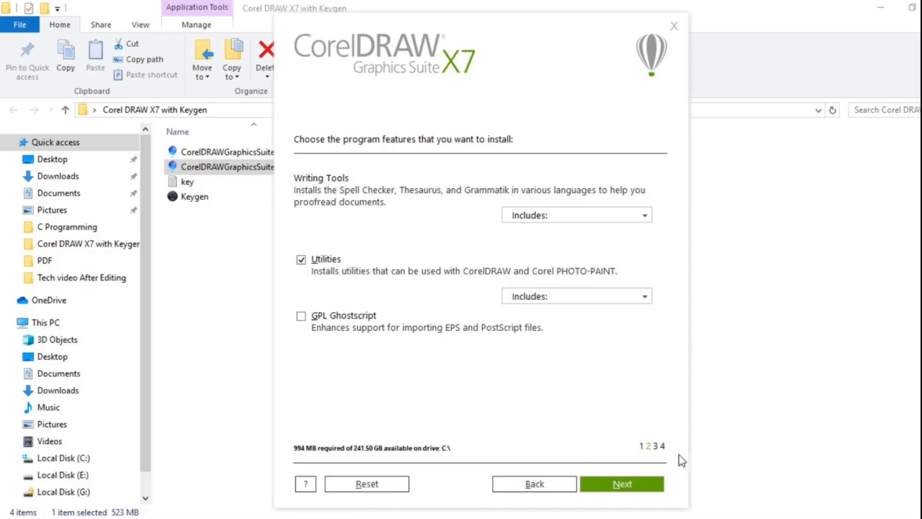
left_click(640, 487)
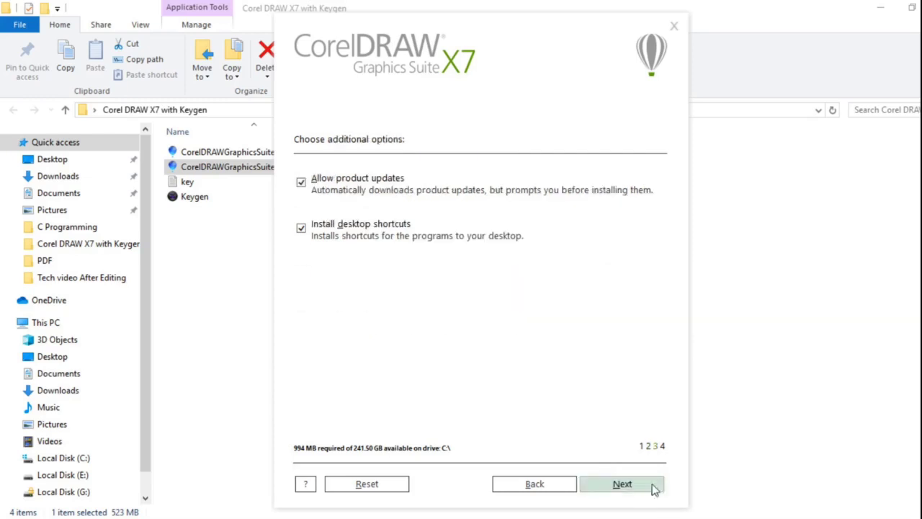
Step: Disable product updates and install to c:\Program Files\Corel\CorelDRAW Graphics Suite X7\
left_click(301, 183)
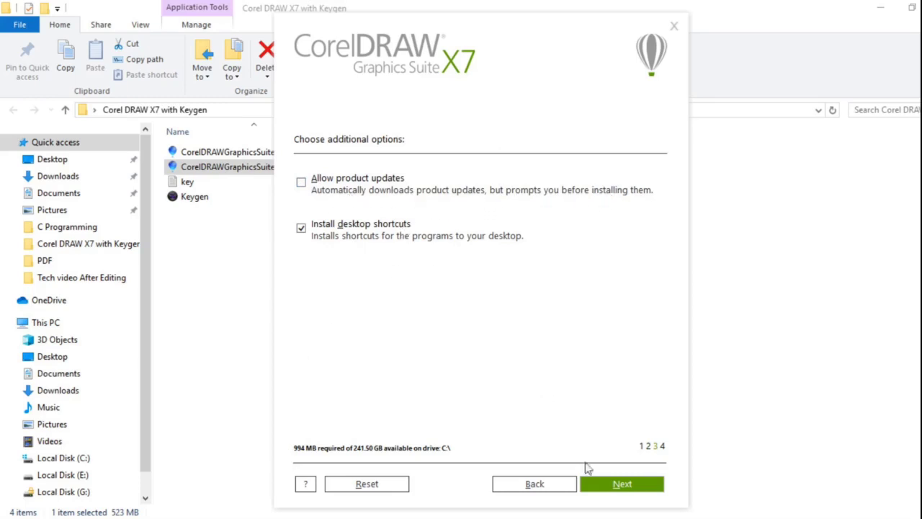
left_click(615, 488)
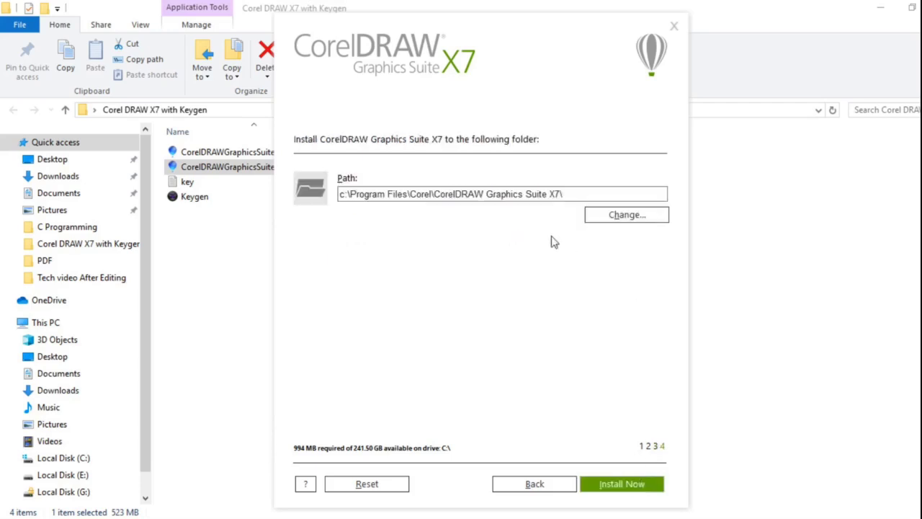
left_click(624, 218)
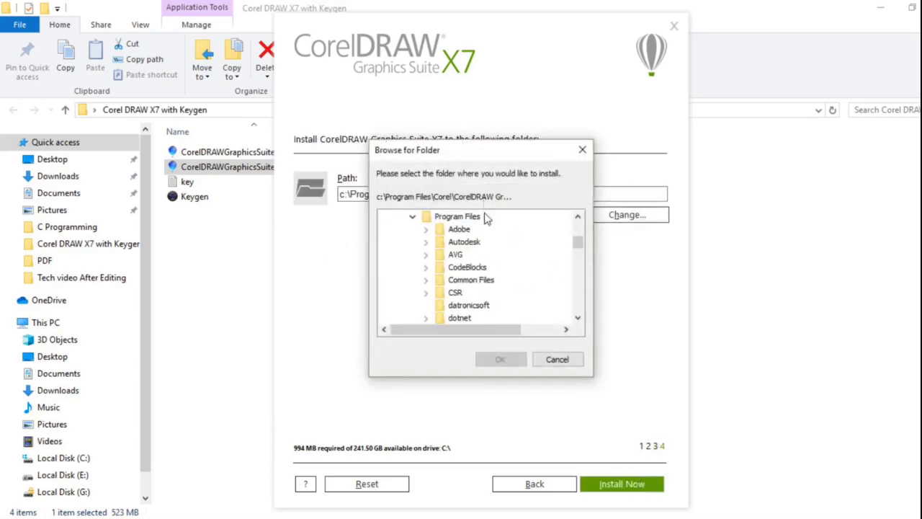
left_click(582, 150)
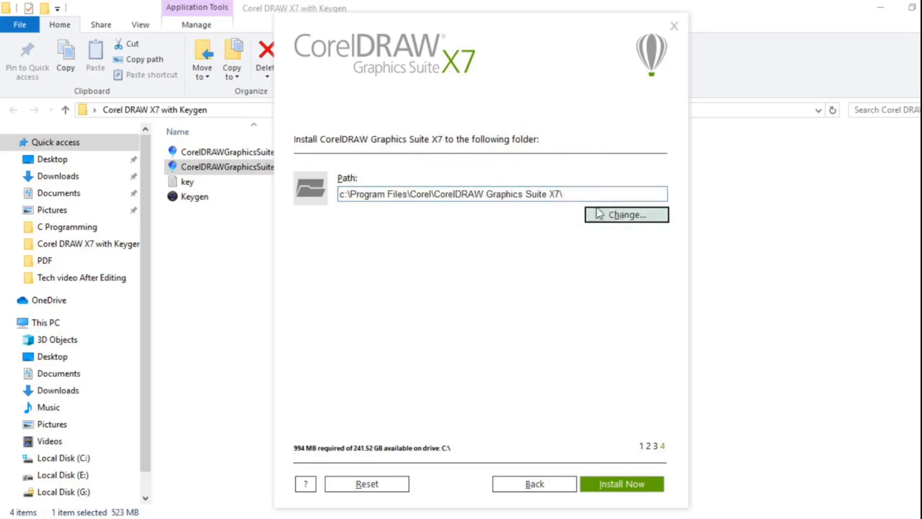
left_click(626, 215)
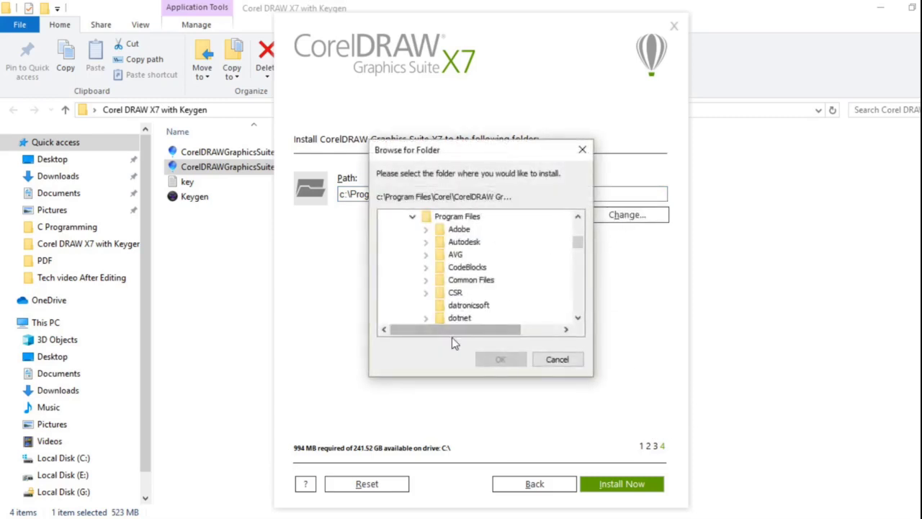
left_click(582, 150)
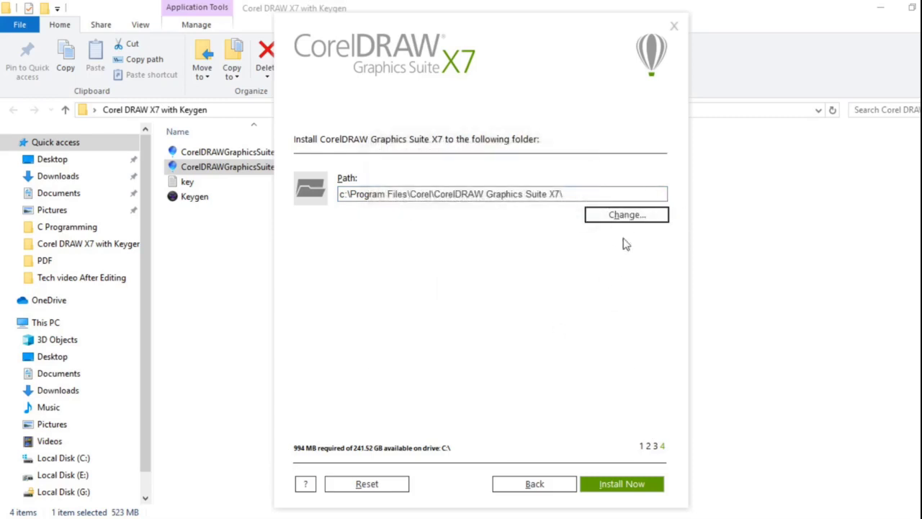
left_click(637, 488)
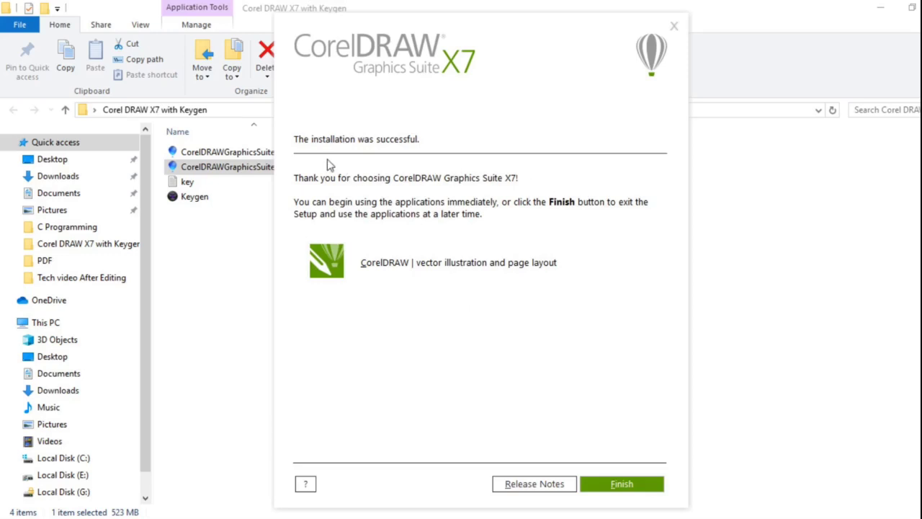
Step: Finish the completed setup and minimize the folder window to reveal the desktop
left_click_drag(421, 144, 334, 141)
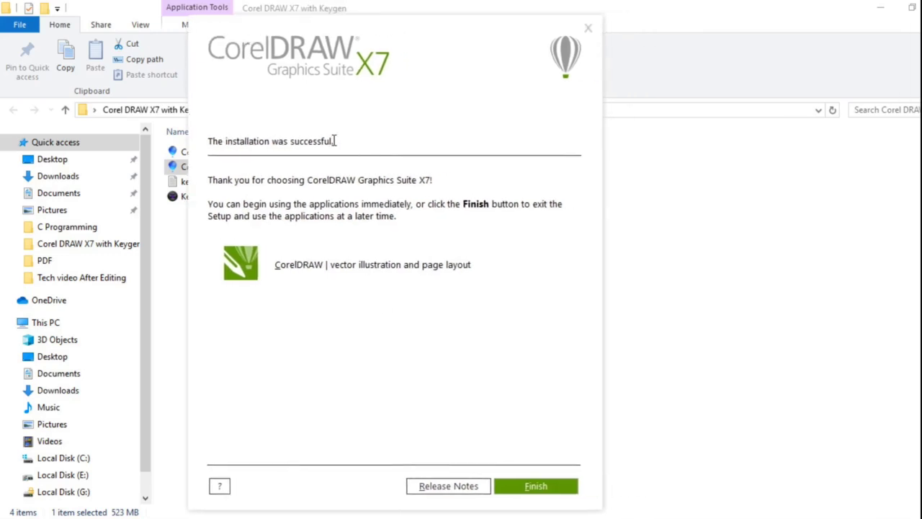
left_click_drag(402, 58, 421, 45)
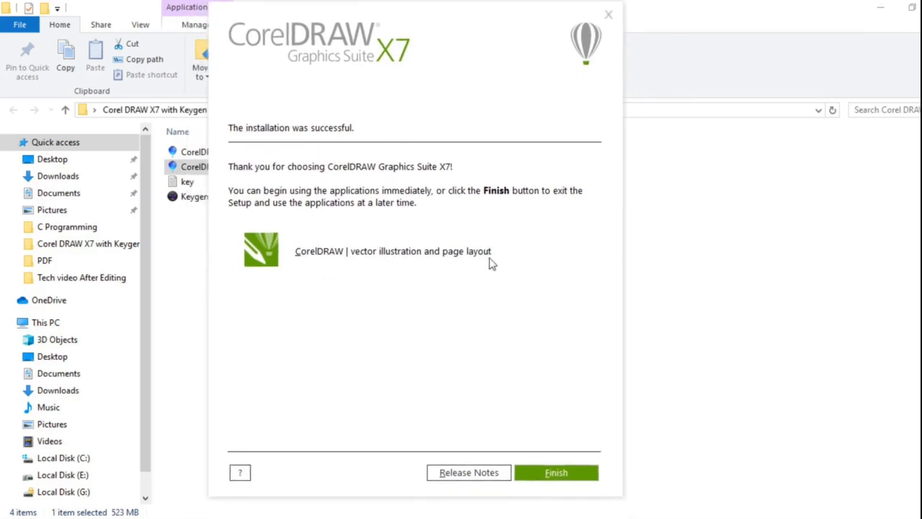
left_click(553, 475)
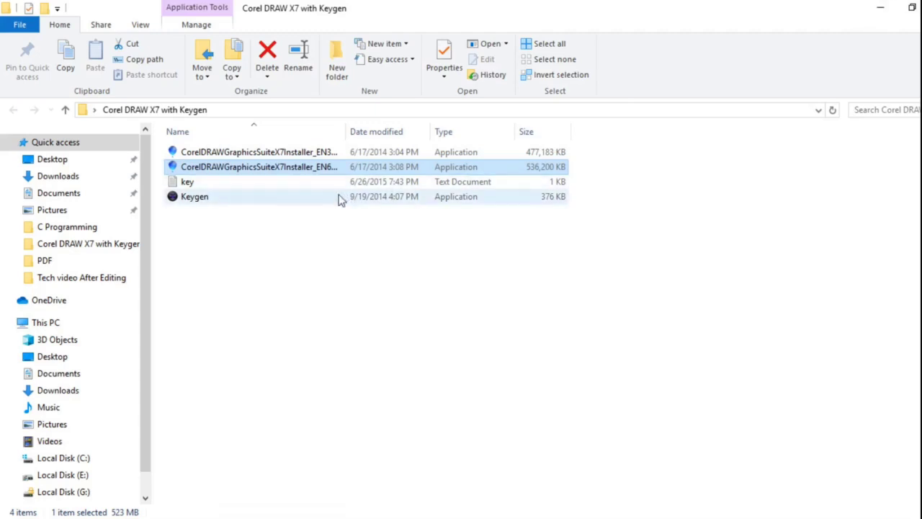
left_click(880, 7)
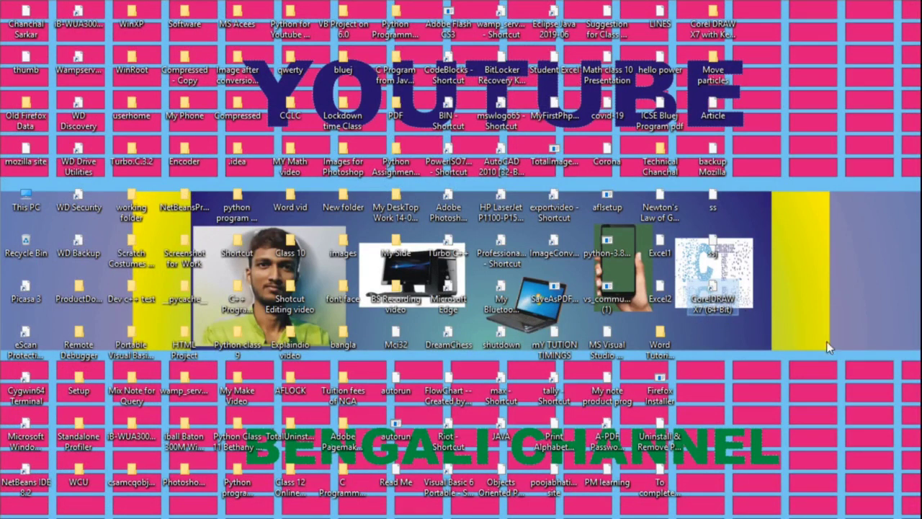
Step: Launch CorelDRAW X7, reach Enter Serial Number via Already Purchased?, and open the Keygen folder
double_click(715, 298)
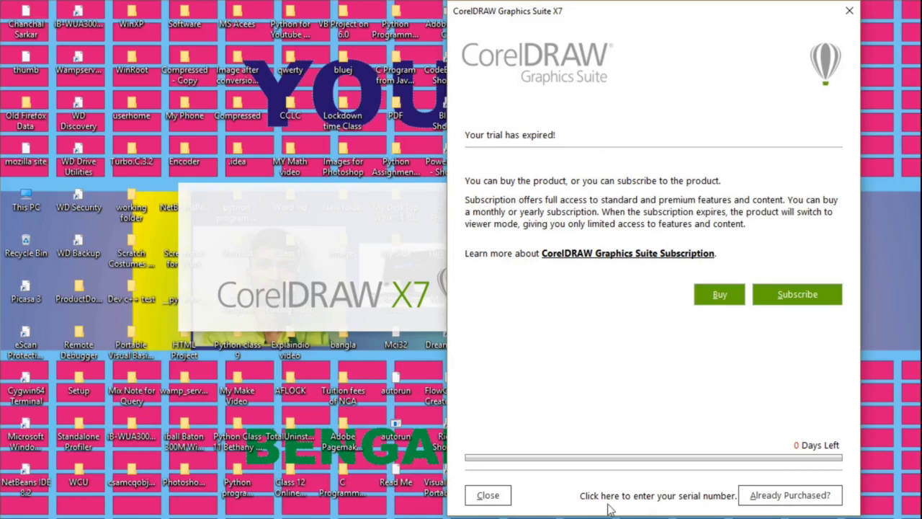
left_click(798, 503)
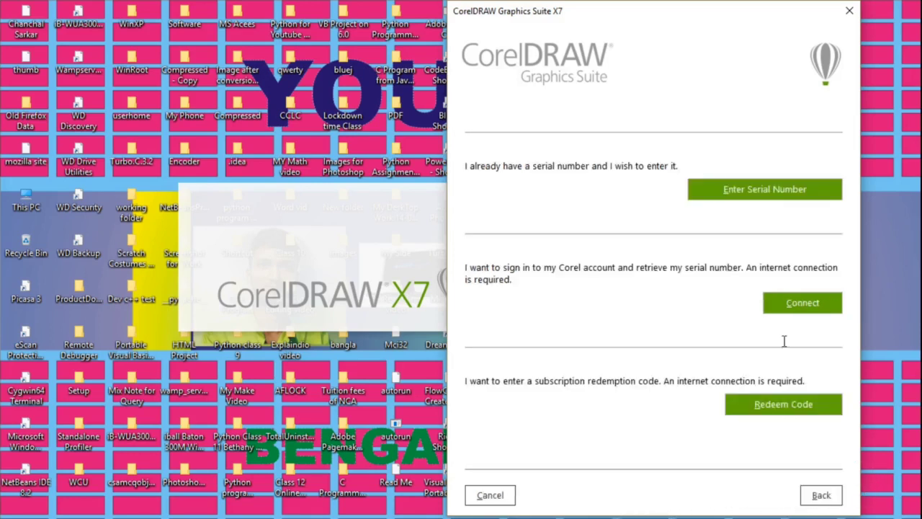
left_click(769, 193)
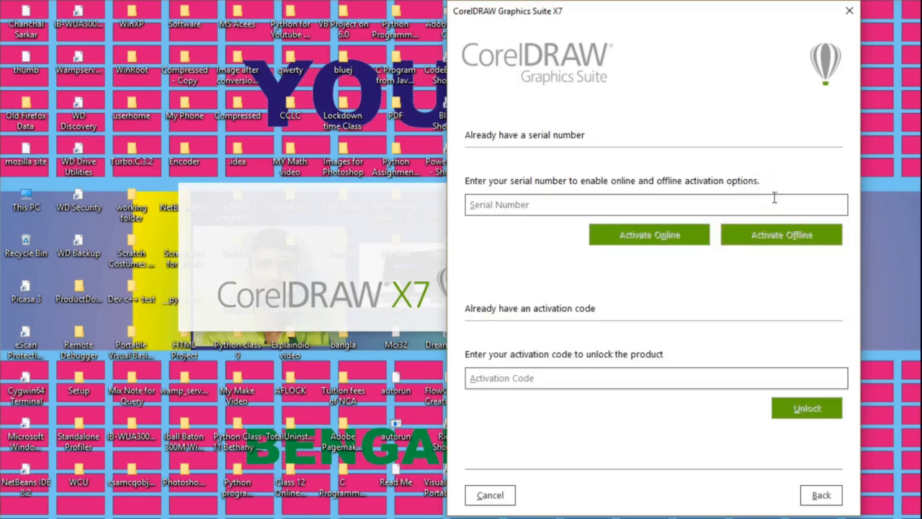
left_click_drag(674, 20, 385, 20)
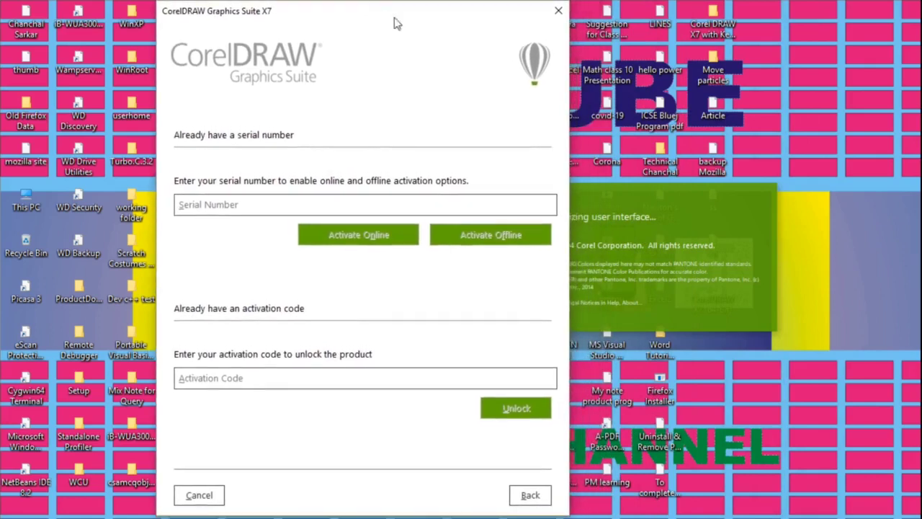
left_click(709, 26)
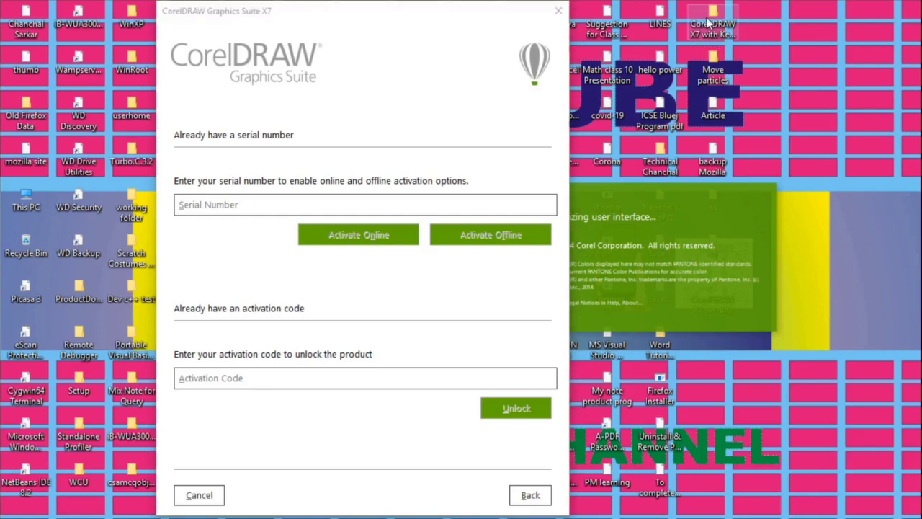
double_click(709, 26)
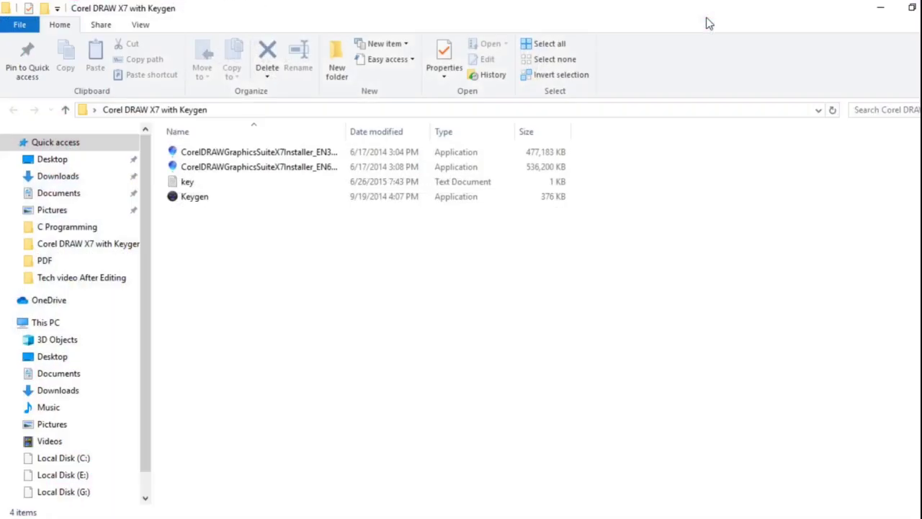
Step: View the saved codes in the 'key' text file, then close it
double_click(238, 182)
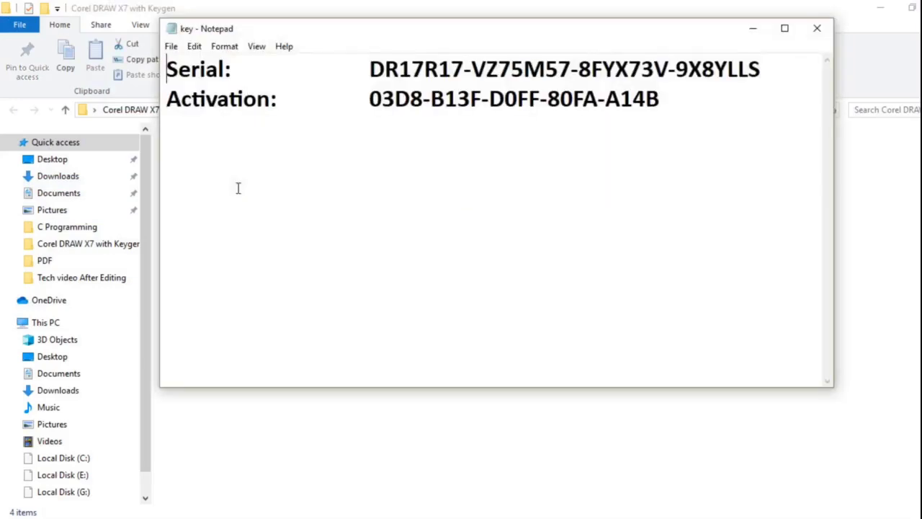
left_click(785, 29)
left_click(902, 11)
Step: Launch the Keygen and minimize File Explorer to show the activation page
double_click(200, 201)
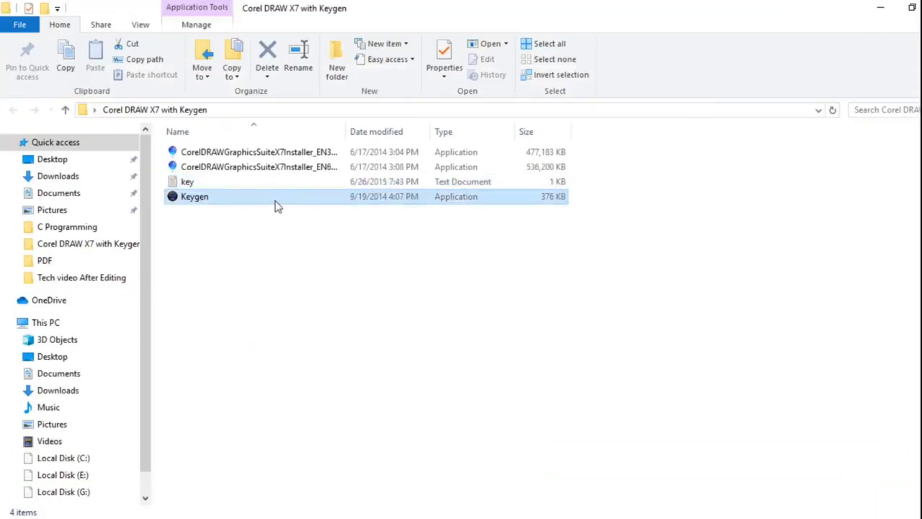
left_click(547, 142)
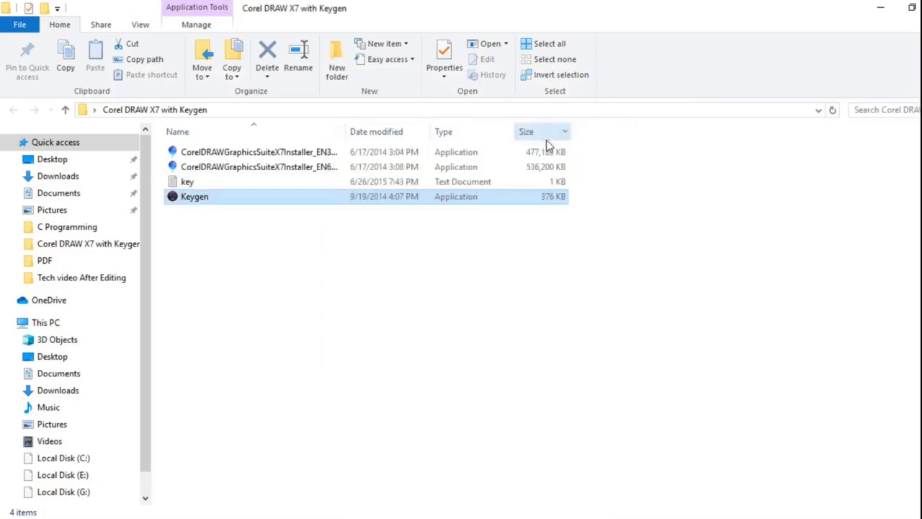
left_click(879, 8)
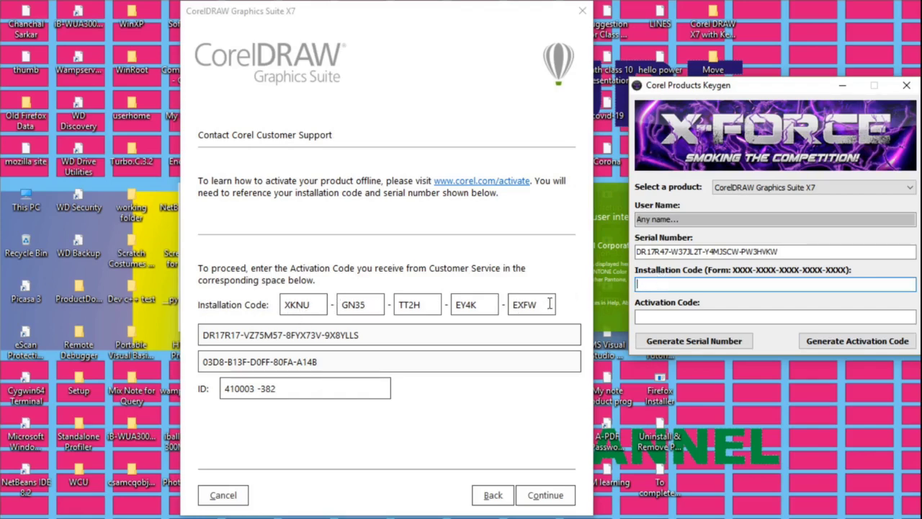
Step: Enter the CorelDRAW installation code in capitals into the keygen's Installation Code field
double_click(547, 306)
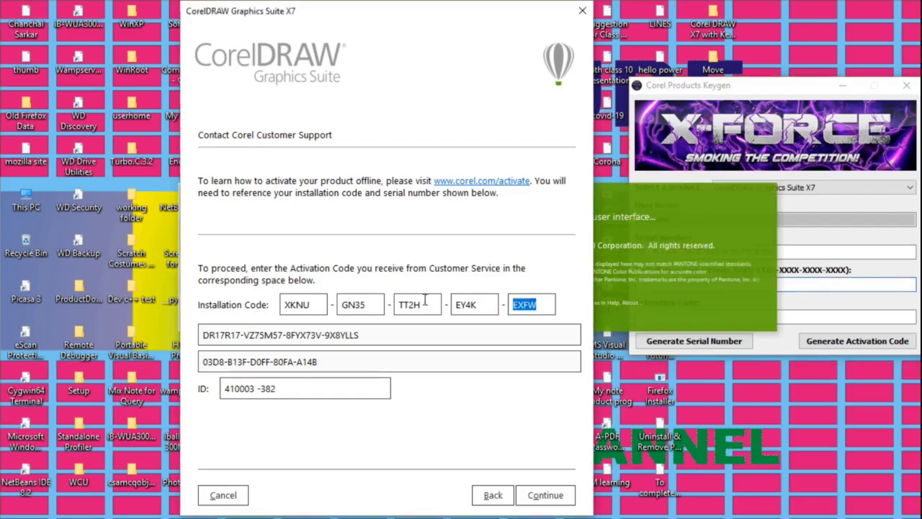
left_click(792, 285)
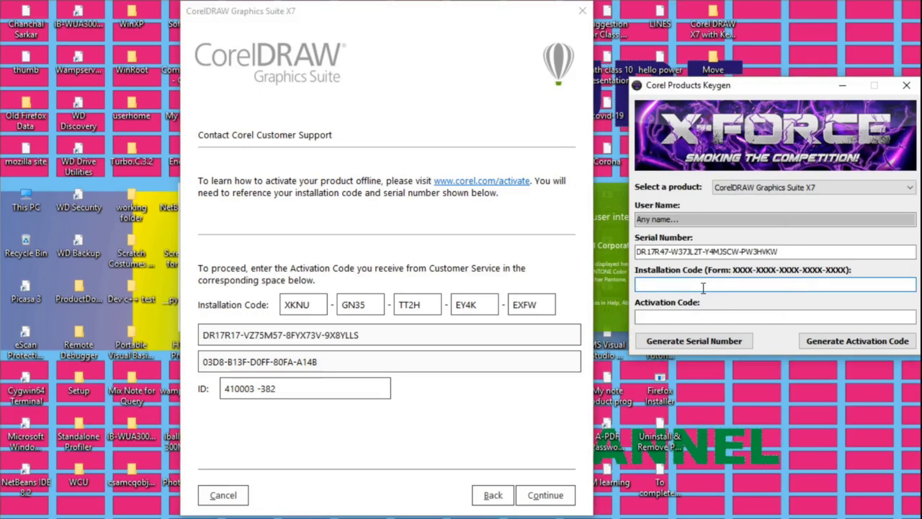
key("Caps_Lock")
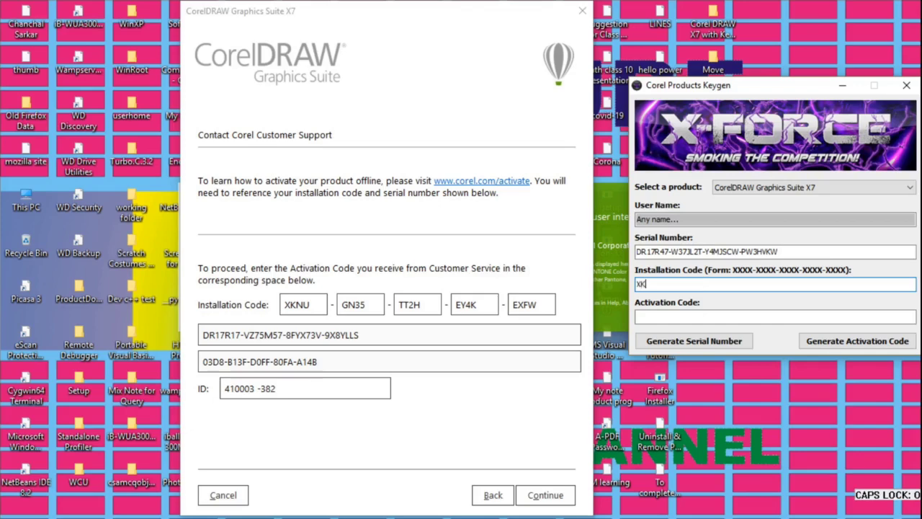
type("U")
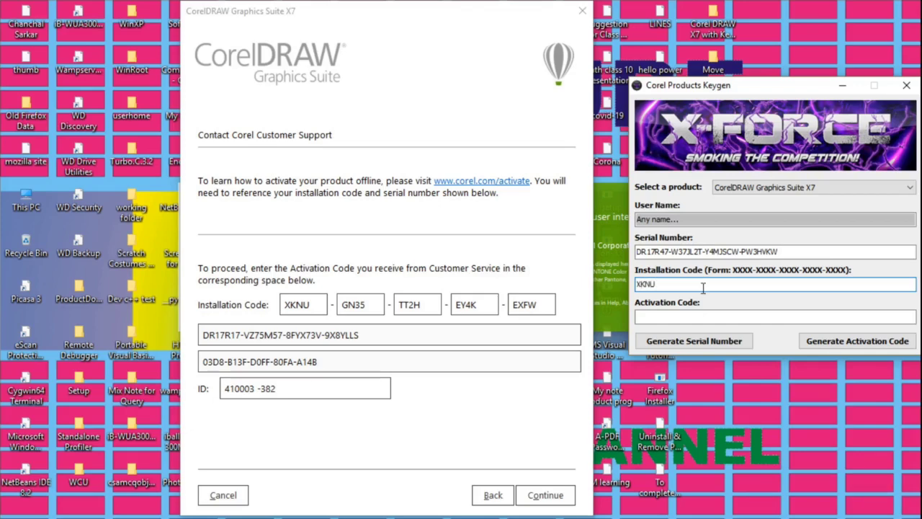
type("-GN35-TT2H-EY4K-EXFW")
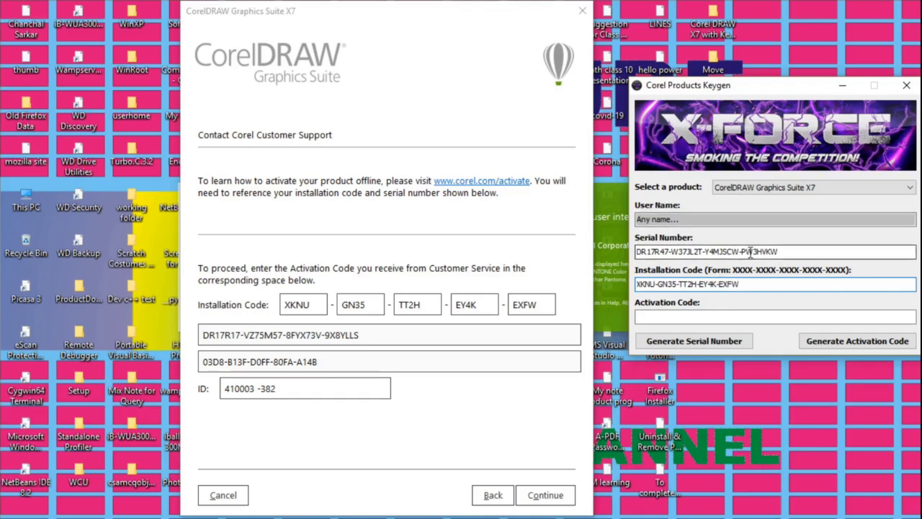
Step: Select the keygen serial number and the activation page's serial number field
left_click(769, 249)
left_click_drag(769, 251, 637, 252)
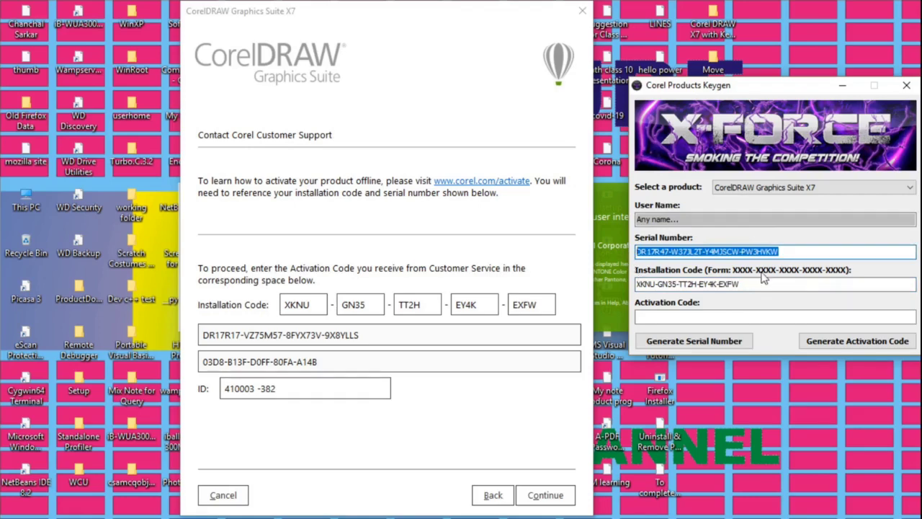
left_click_drag(389, 336, 197, 344)
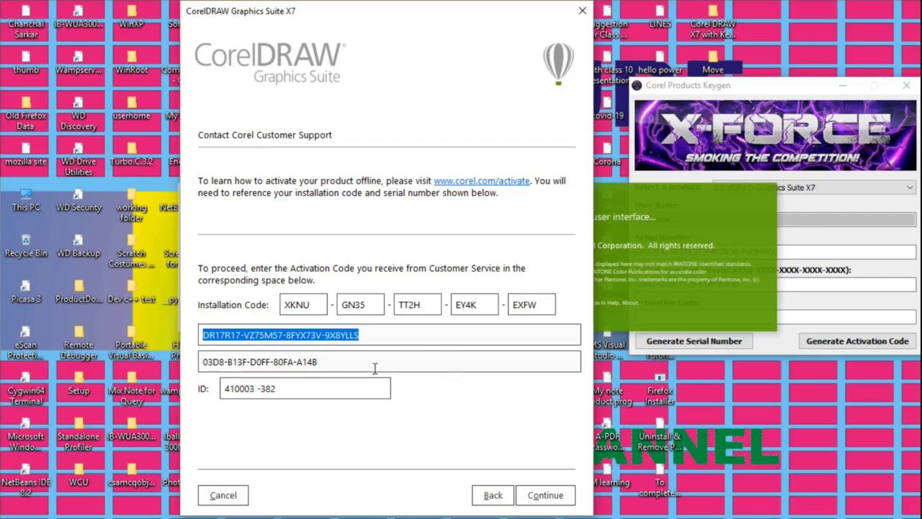
left_click(450, 373)
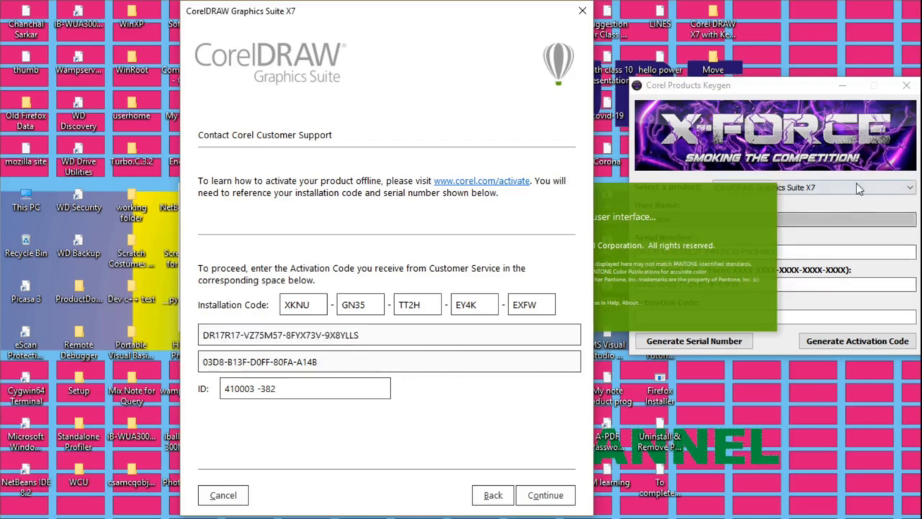
left_click(793, 87)
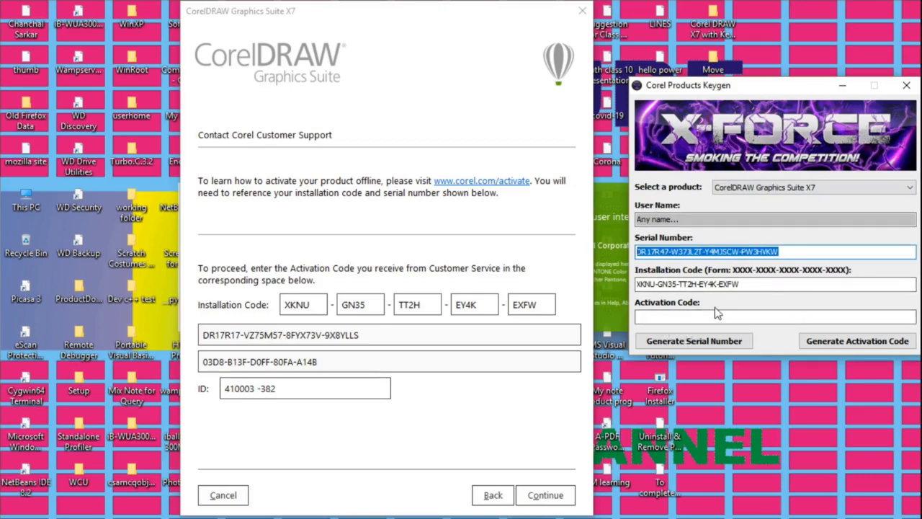
Step: Generate the activation code, paste it into CorelDRAW, submit, and dismiss the Invalid Serial Number error
left_click(855, 345)
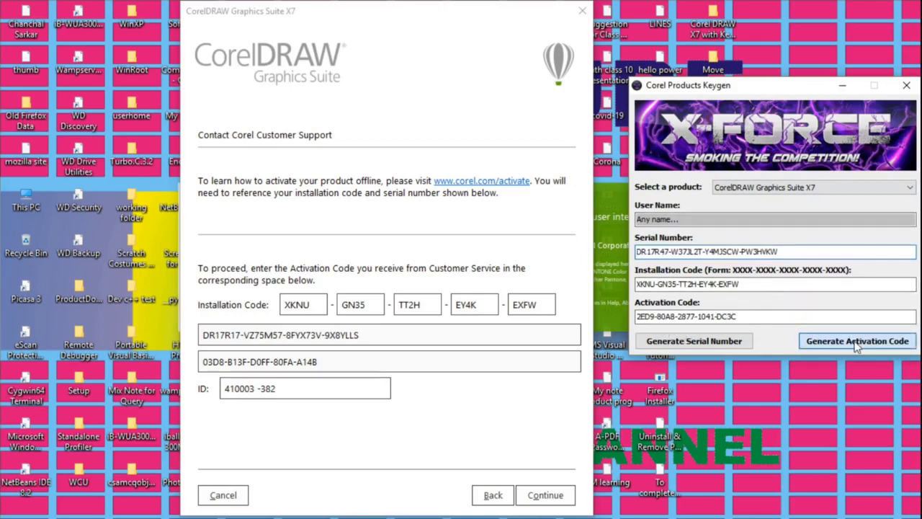
left_click_drag(737, 316, 611, 316)
key("ctrl+c")
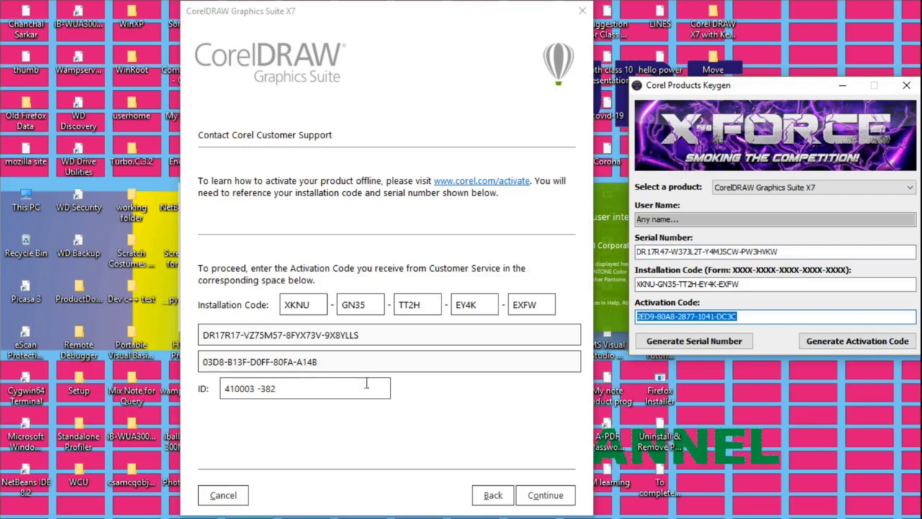
left_click_drag(333, 365, 196, 370)
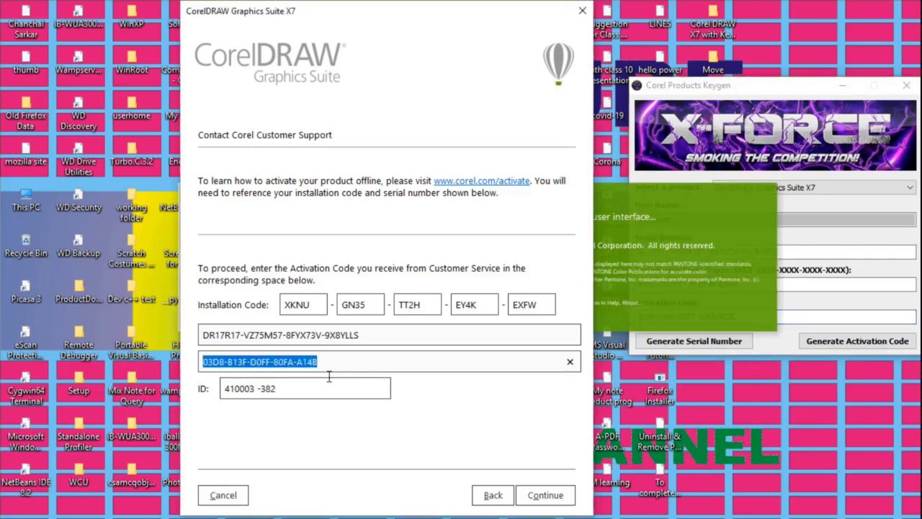
key("ctrl+v")
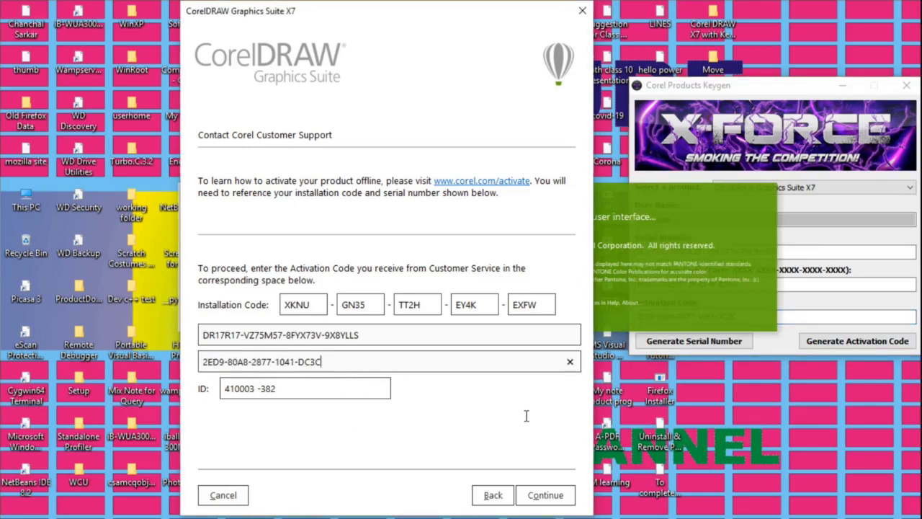
left_click(545, 497)
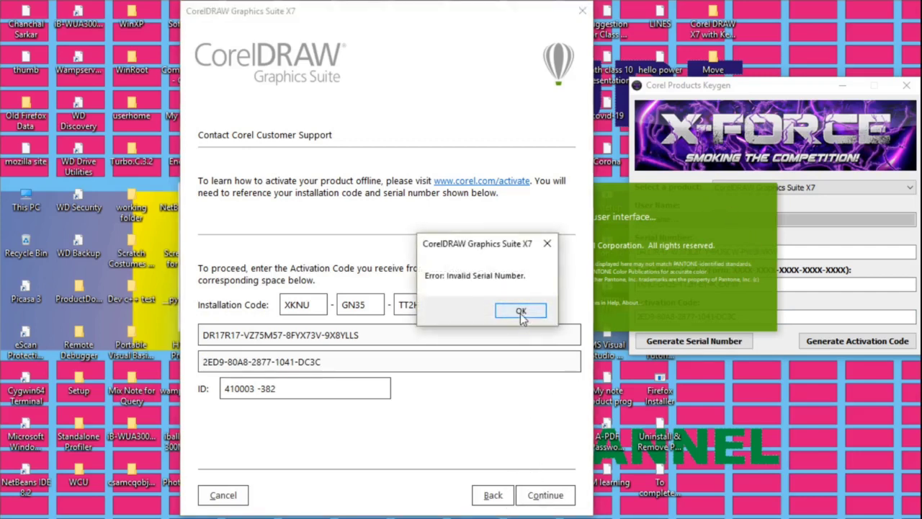
left_click(520, 312)
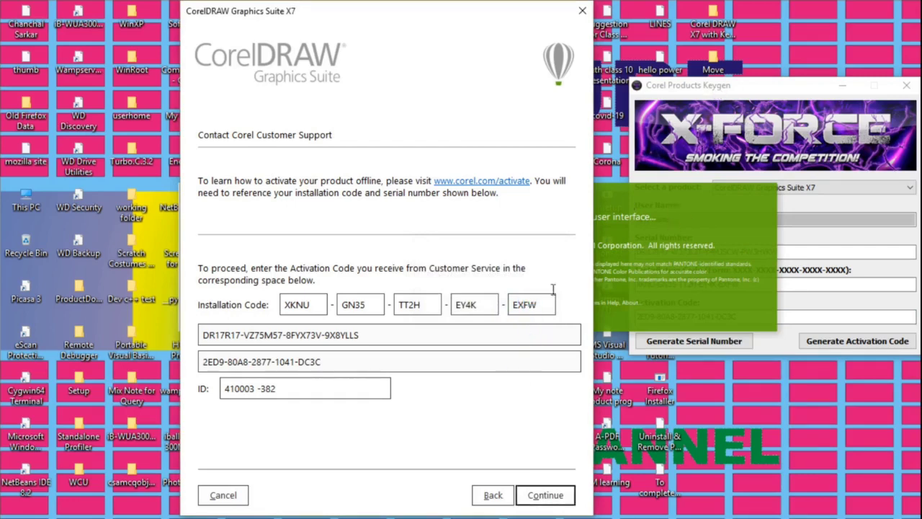
Step: Regenerate a fresh keygen serial for CorelDRAW Graphics Suite X7 and select it for copying
left_click(724, 88)
left_click_drag(778, 251, 636, 251)
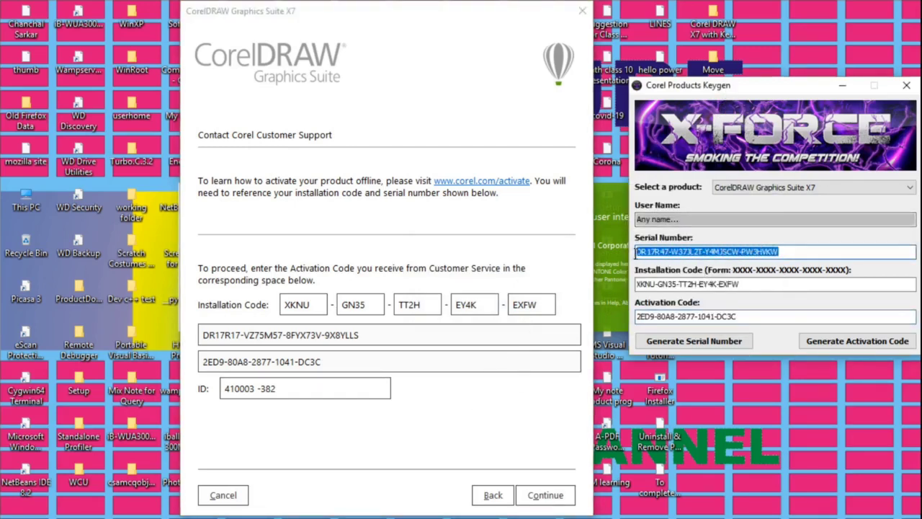
left_click(870, 187)
left_click(832, 199)
left_click(717, 341)
left_click(716, 341)
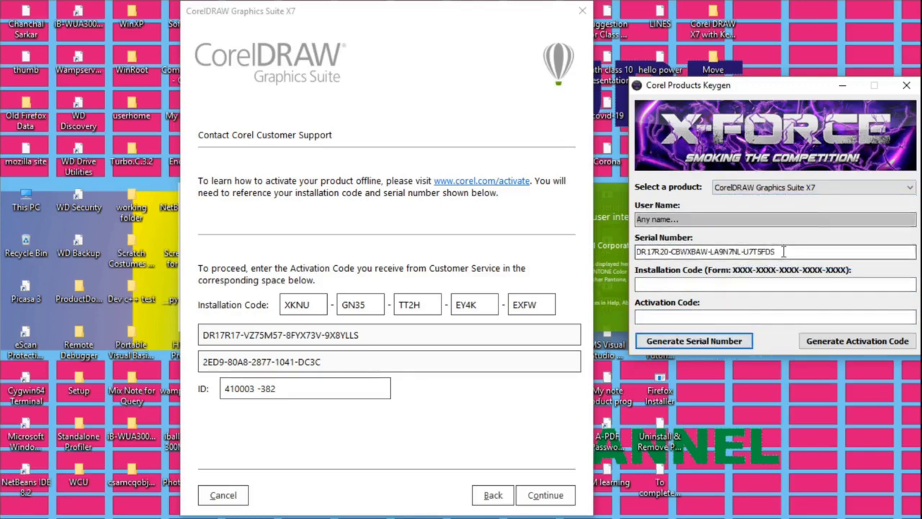
left_click_drag(775, 251, 636, 251)
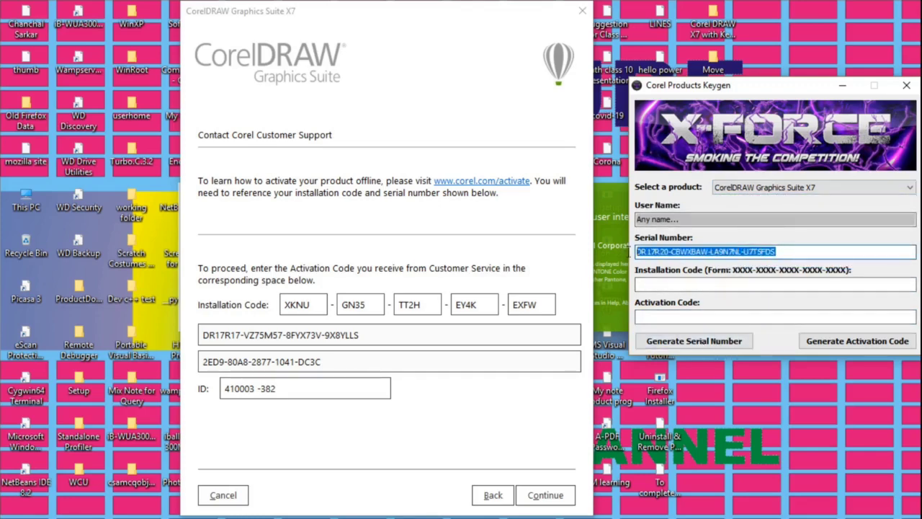
left_click(366, 334)
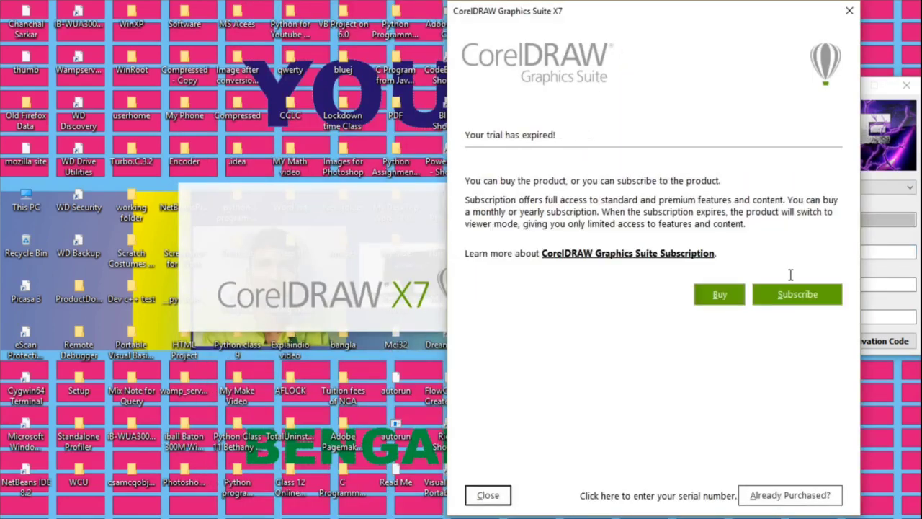
Step: Choose Already Purchased, then paste a newly generated keygen serial into the serial number field
left_click(803, 488)
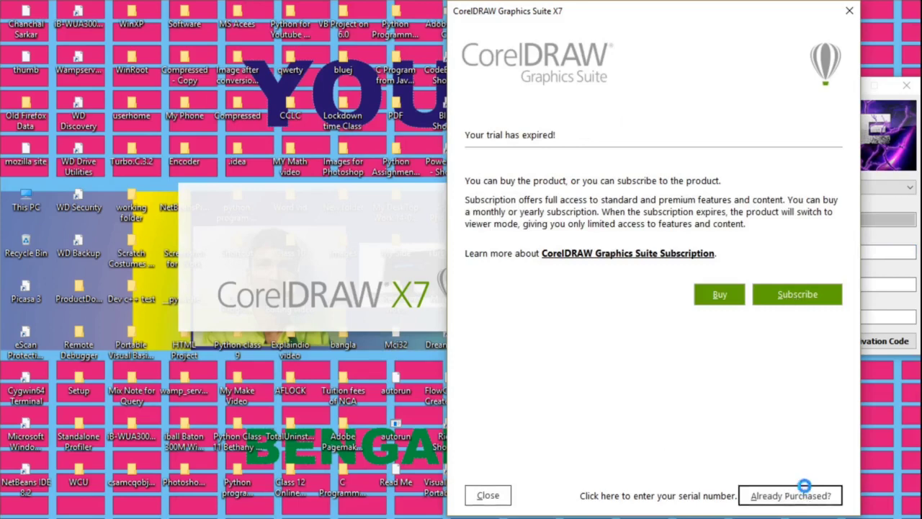
left_click(774, 189)
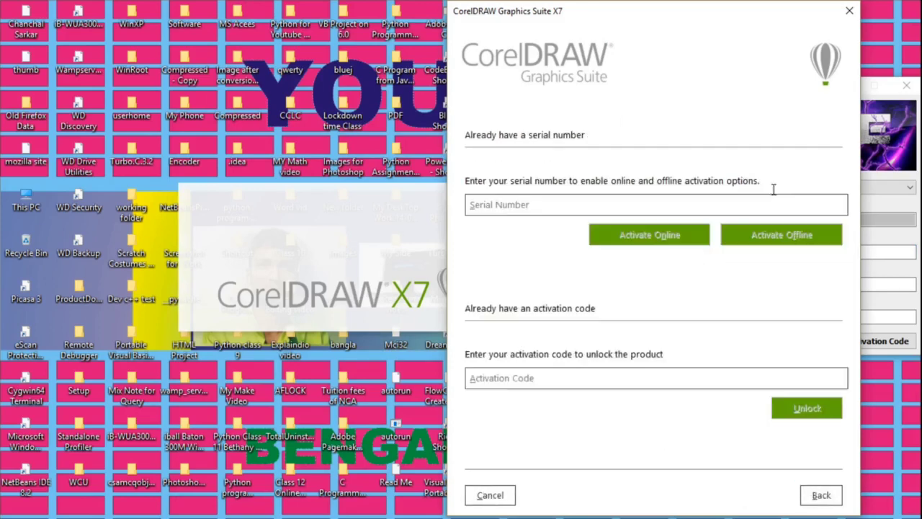
left_click_drag(685, 18, 309, 16)
left_click(715, 86)
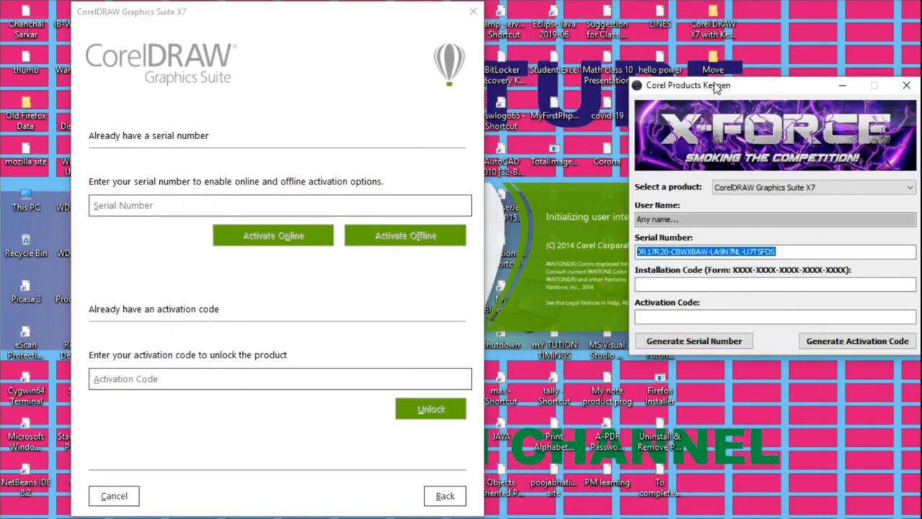
left_click(692, 341)
left_click_drag(773, 252, 636, 254)
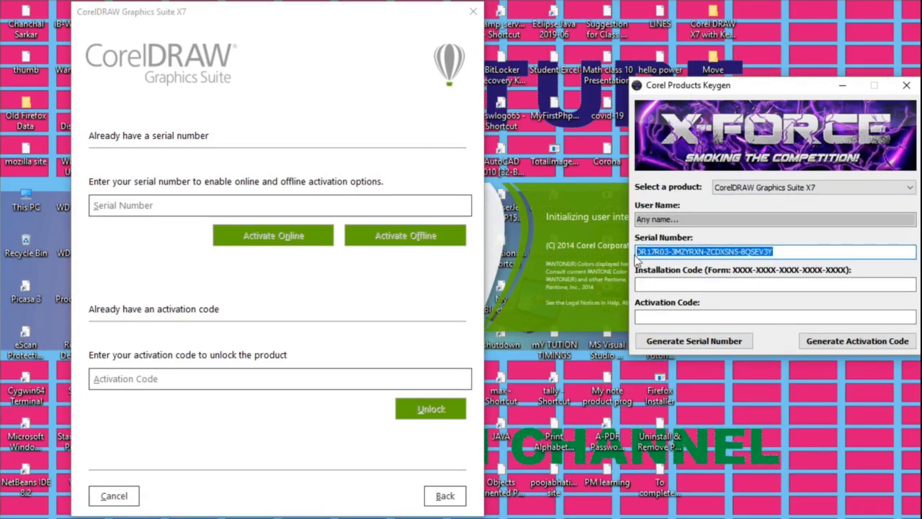
key("ctrl+c")
left_click(206, 208)
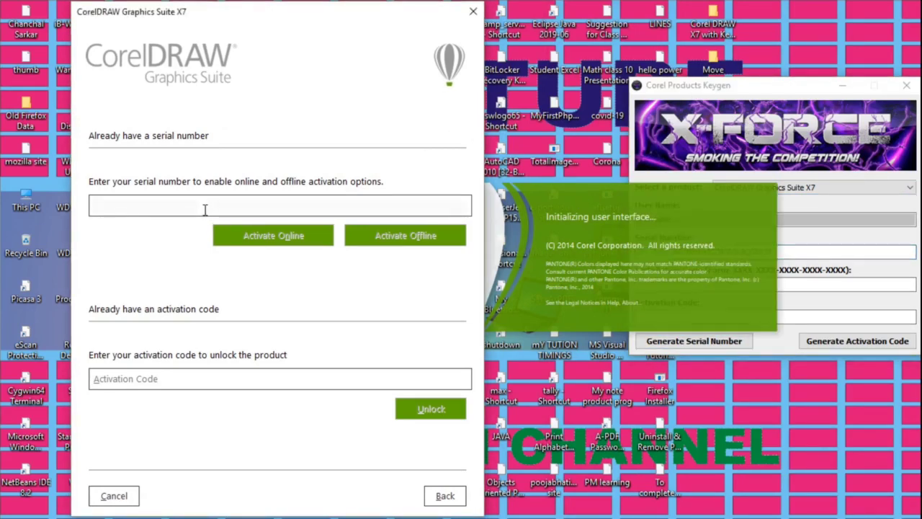
key("ctrl+v")
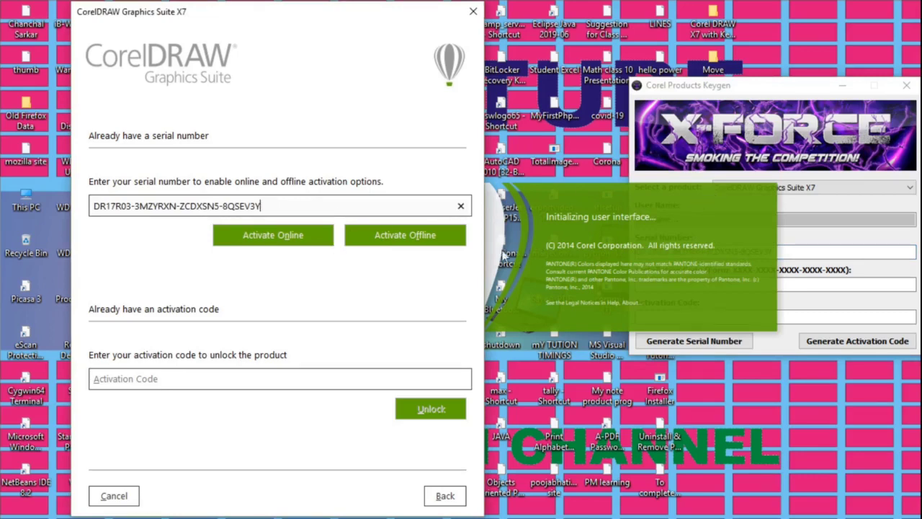
Step: Activate offline with the new serial, then focus the keygen's Installation Code field
left_click(680, 88)
left_click(399, 236)
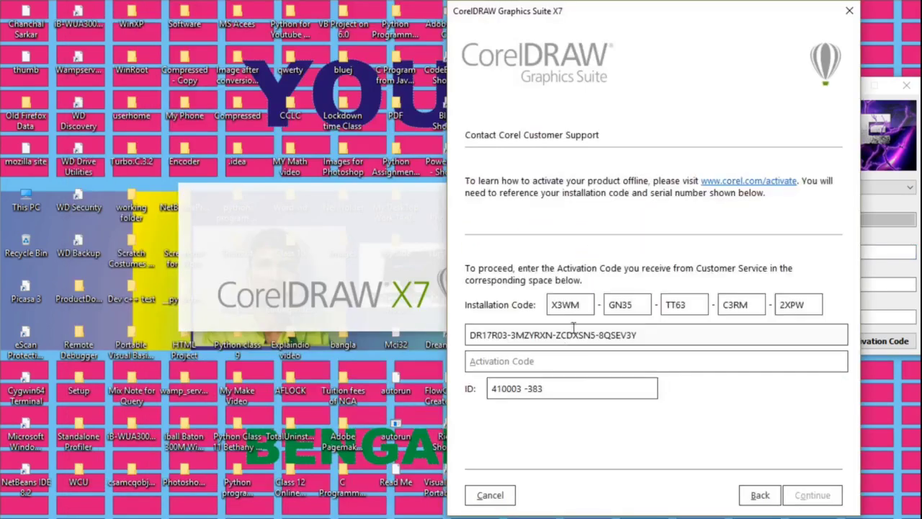
left_click_drag(722, 19, 451, 44)
left_click(712, 88)
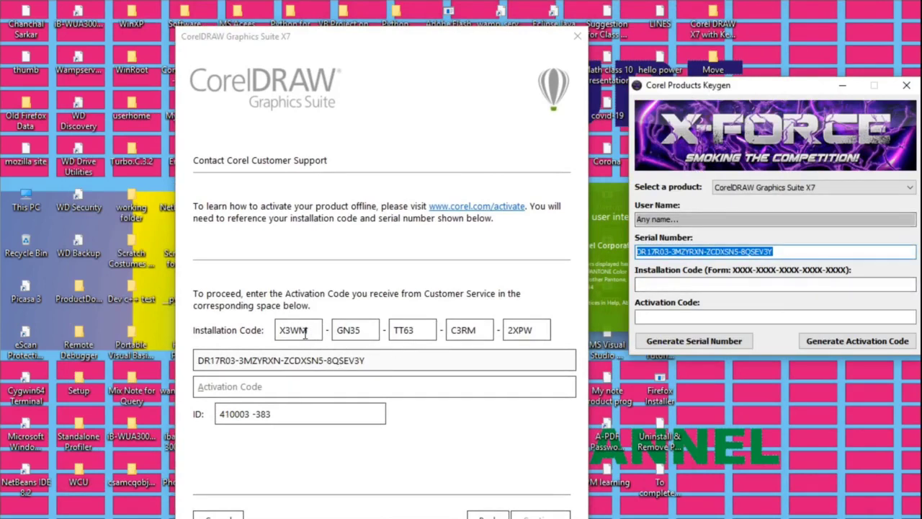
left_click(658, 286)
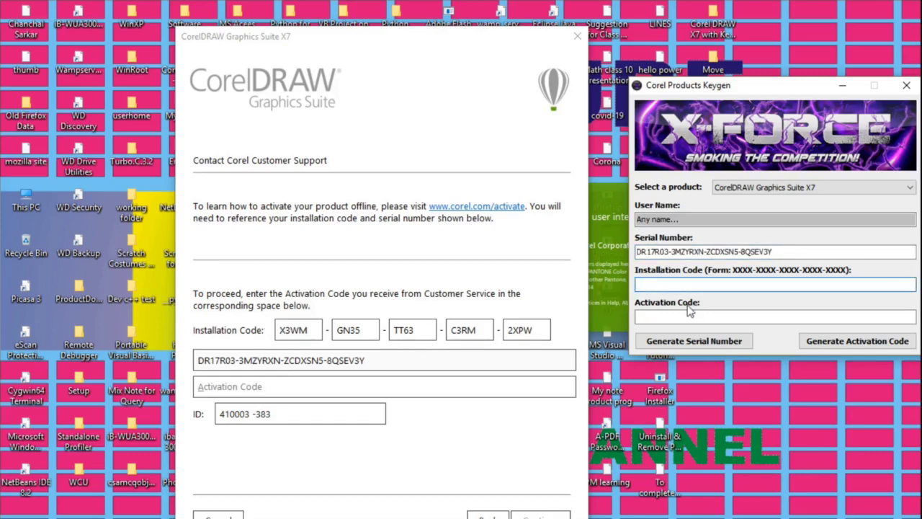
Step: Type the installation code from the CorelDRAW offline activation page into the keygen's Installation Code field
type("X3WM-GN35-TT63-")
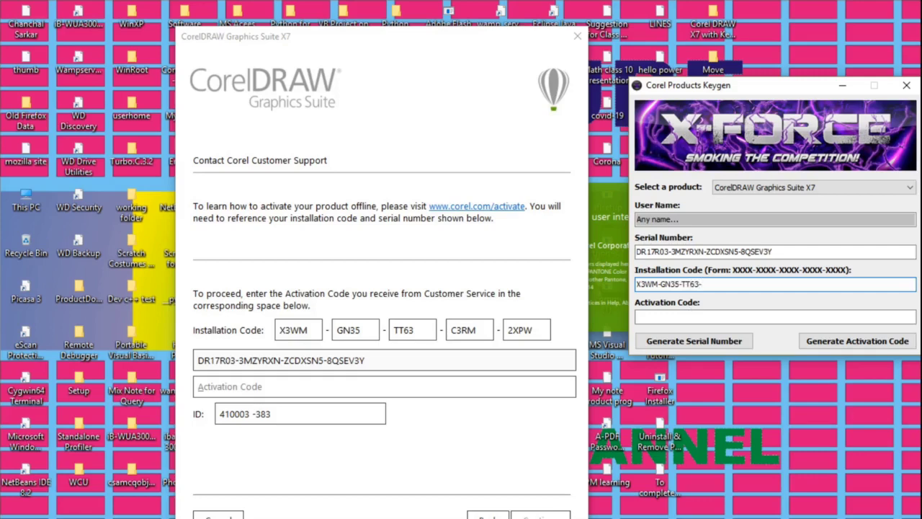
type("C3RM")
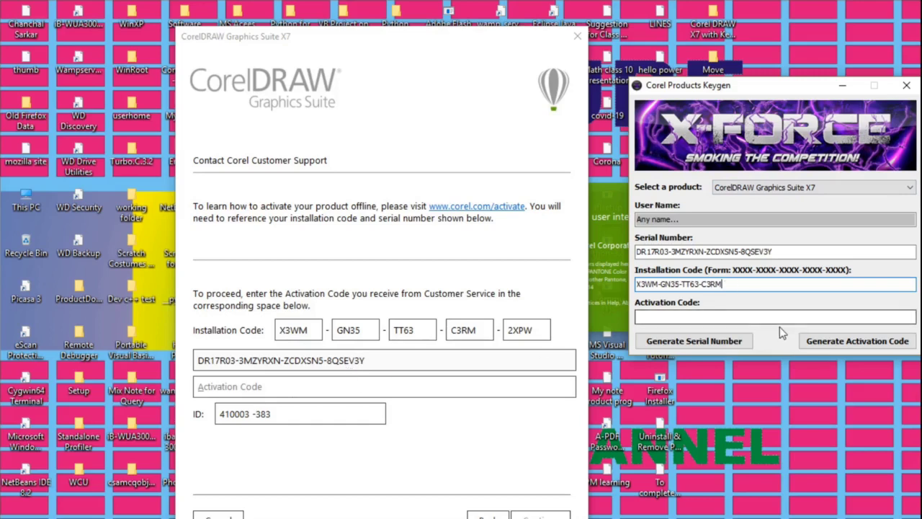
type("-")
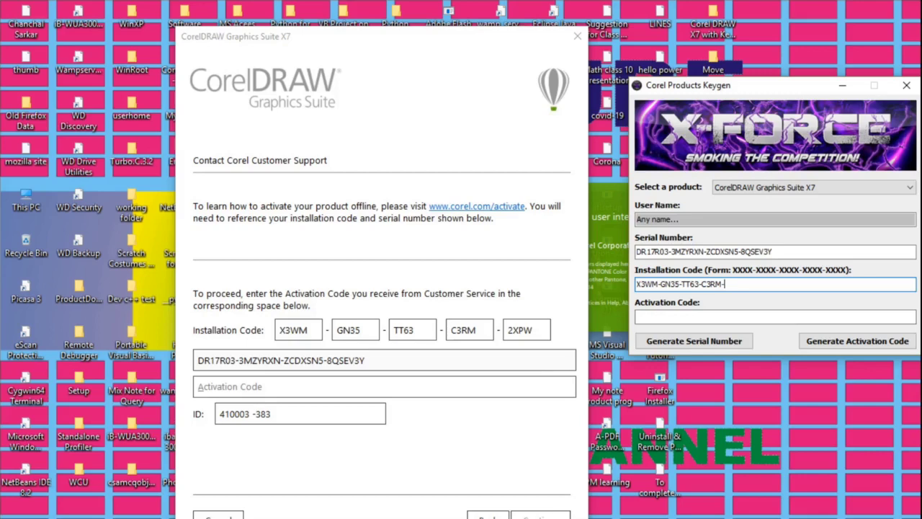
type("2XPW")
Step: Generate the matching activation code in the keygen and paste it into CorelDRAW's activation code field
left_click(863, 342)
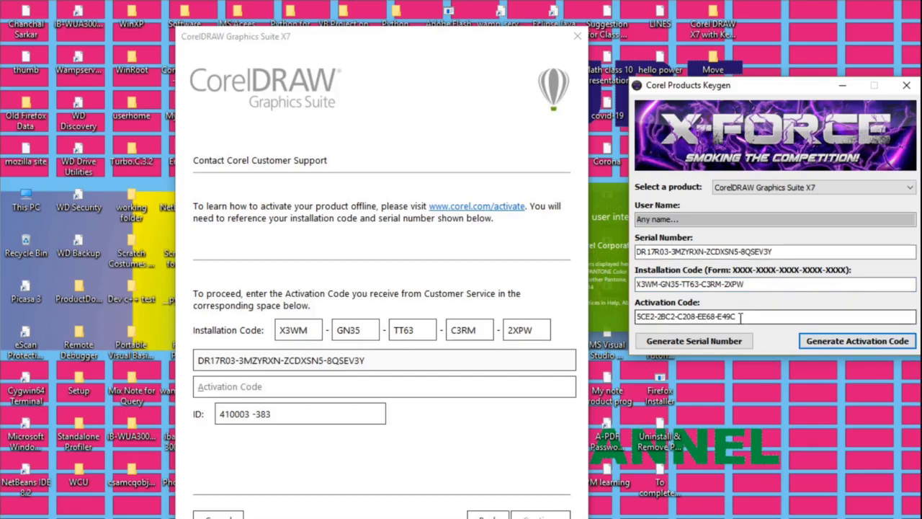
left_click_drag(740, 317, 631, 320)
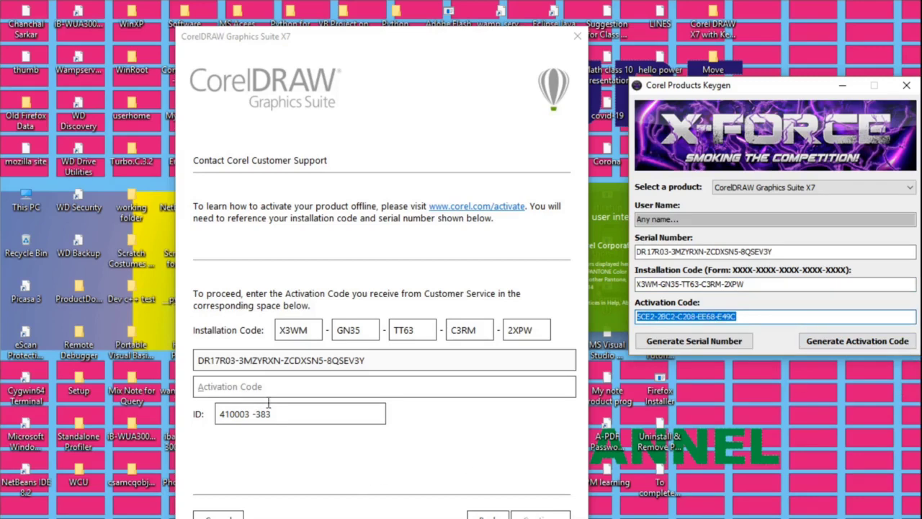
left_click(230, 388)
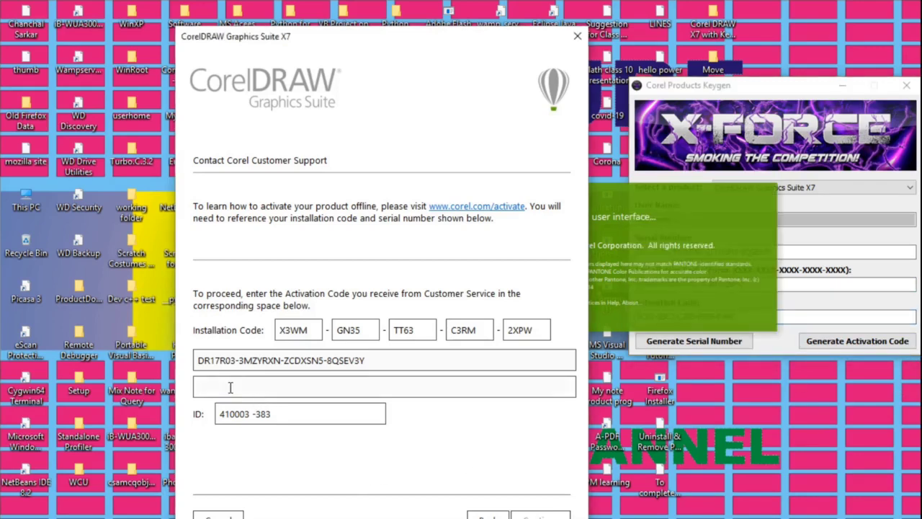
key("ctrl+v")
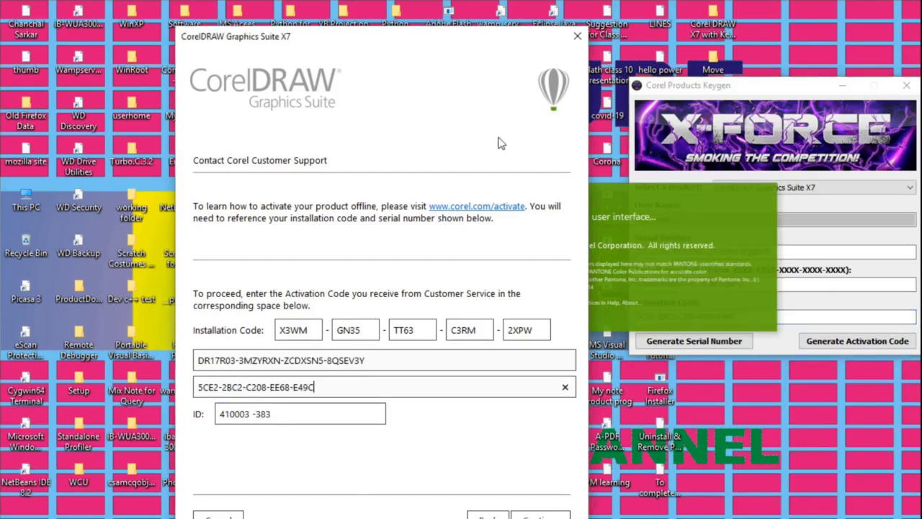
Step: Arrange the keygen and activation windows to verify the pasted activation code matches
left_click(717, 88)
left_click(680, 87)
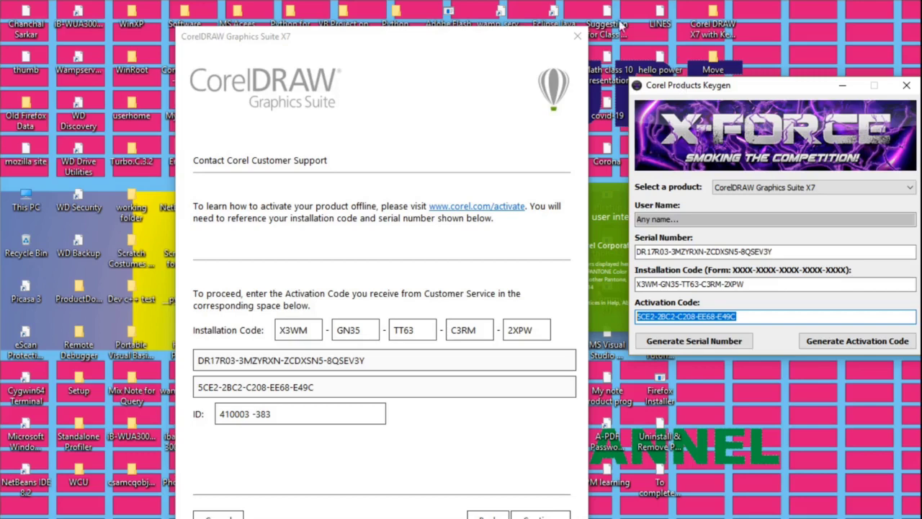
left_click_drag(423, 53, 385, 7)
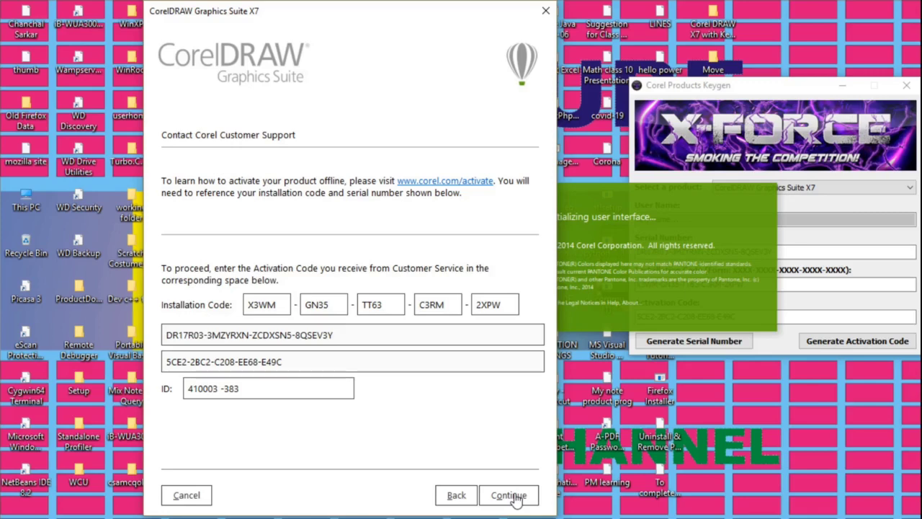
left_click(673, 86)
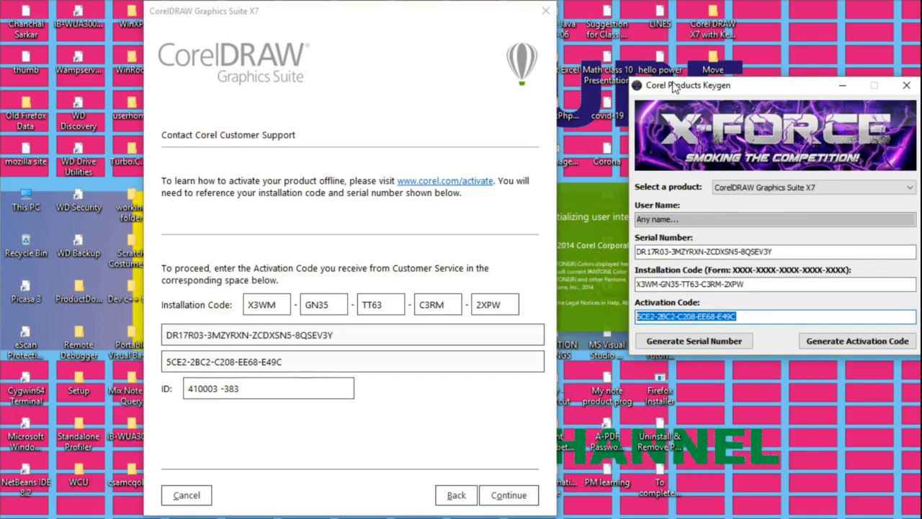
left_click_drag(406, 20, 401, 14)
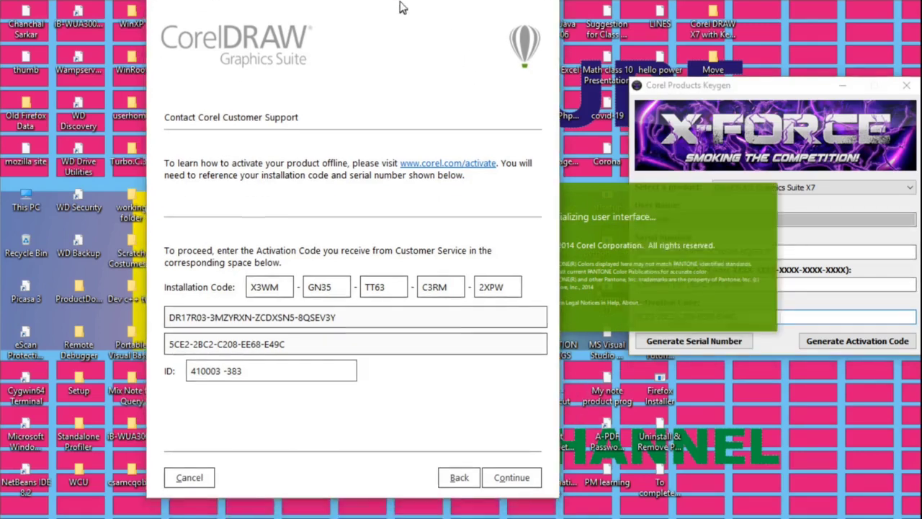
Step: Submit the activation code, dismiss the Invalid Serial Number error, and select the purchase-complete 'Thank you' text
left_click(511, 496)
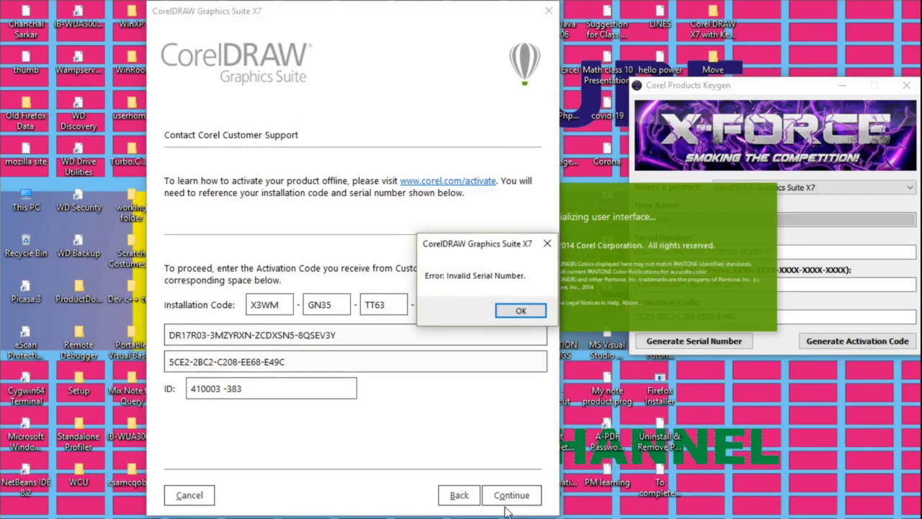
left_click(520, 311)
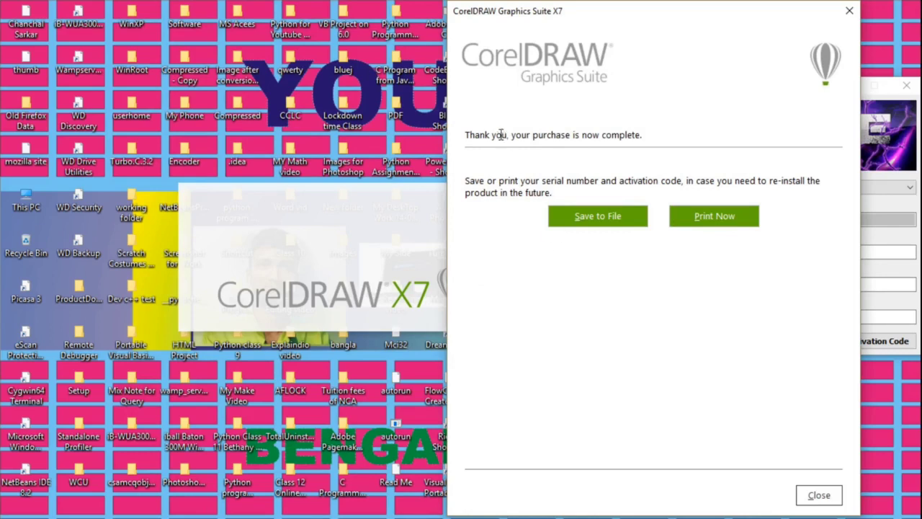
left_click_drag(467, 134, 624, 138)
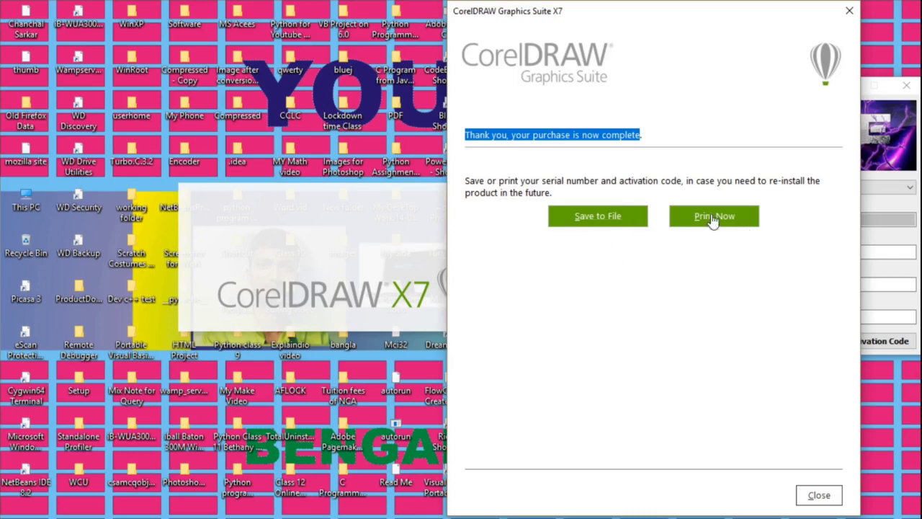
Step: Save the codes to the Desktop as 'CorelDRAW Graphics Suite X7 Serial Keys & Activation Code'
left_click(601, 218)
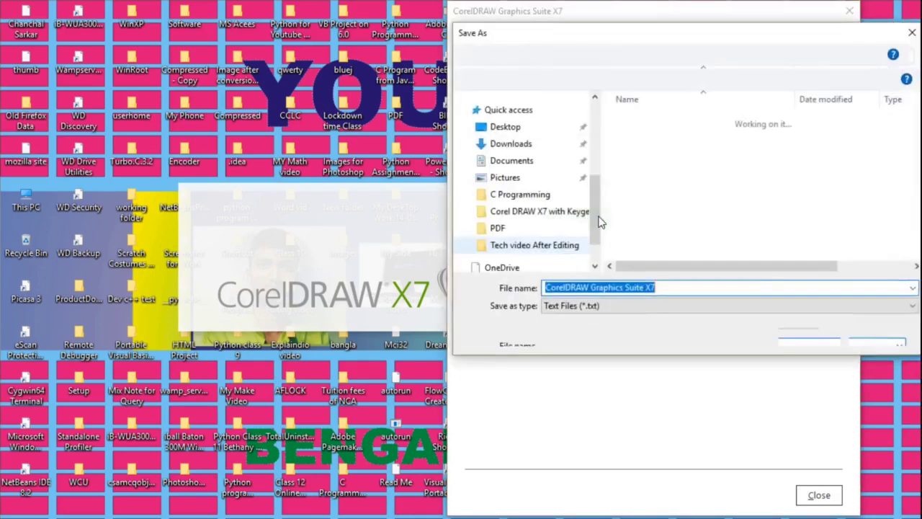
left_click(506, 140)
left_click(674, 288)
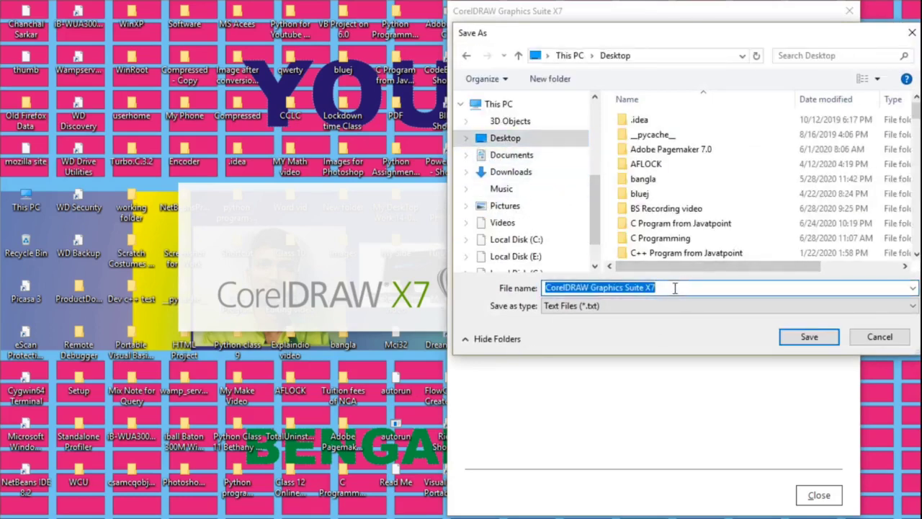
left_click(677, 288)
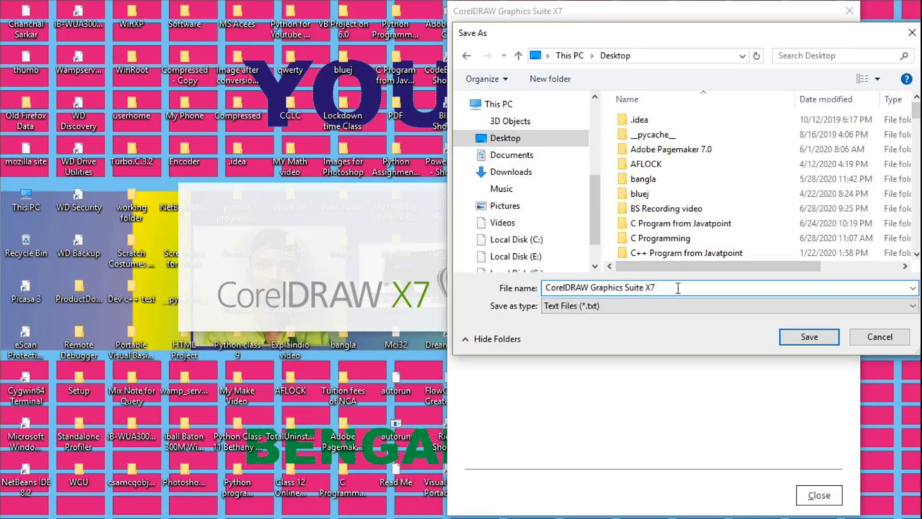
type("sERIAL kEYS")
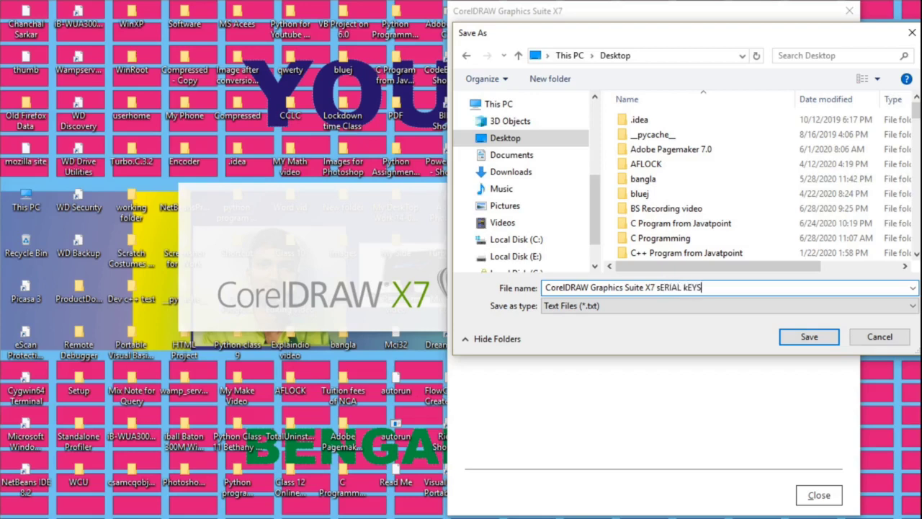
key("BackSpace")
key("BackSpace")
key("BackSpace")
key("BackSpace")
key("BackSpace")
key("BackSpace")
key("BackSpace")
key("BackSpace")
key("BackSpace")
key("Caps_Lock")
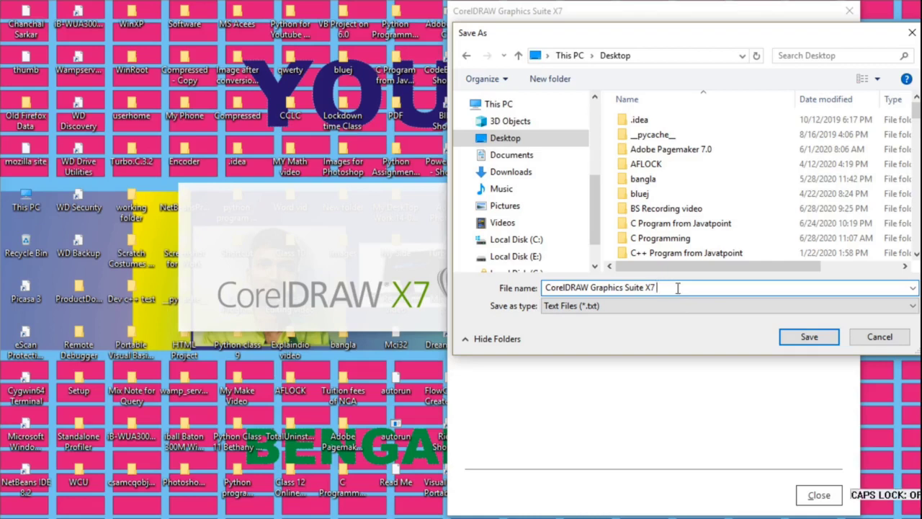
type("Serial Keys & ")
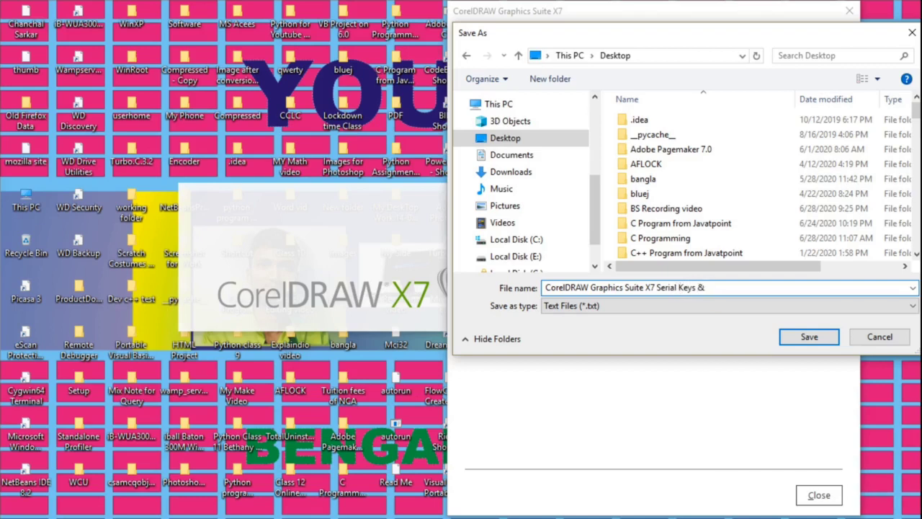
type("Activation Code")
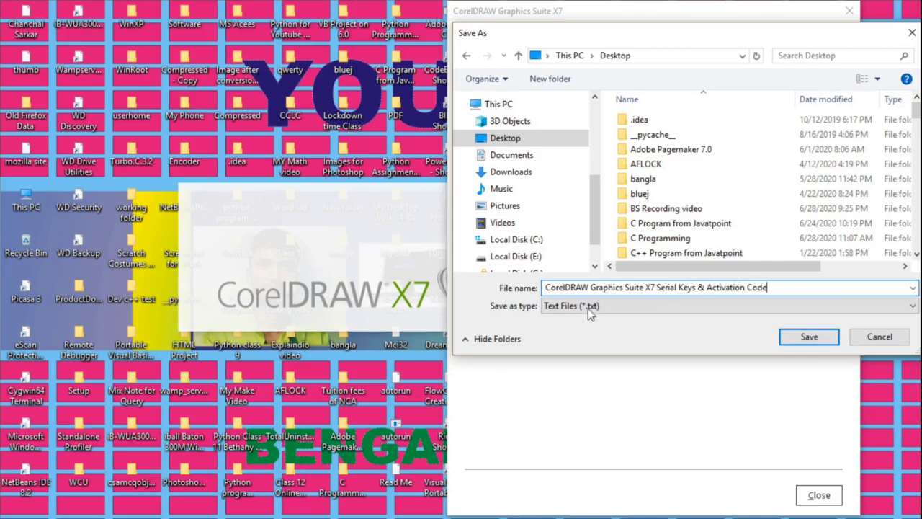
left_click(811, 338)
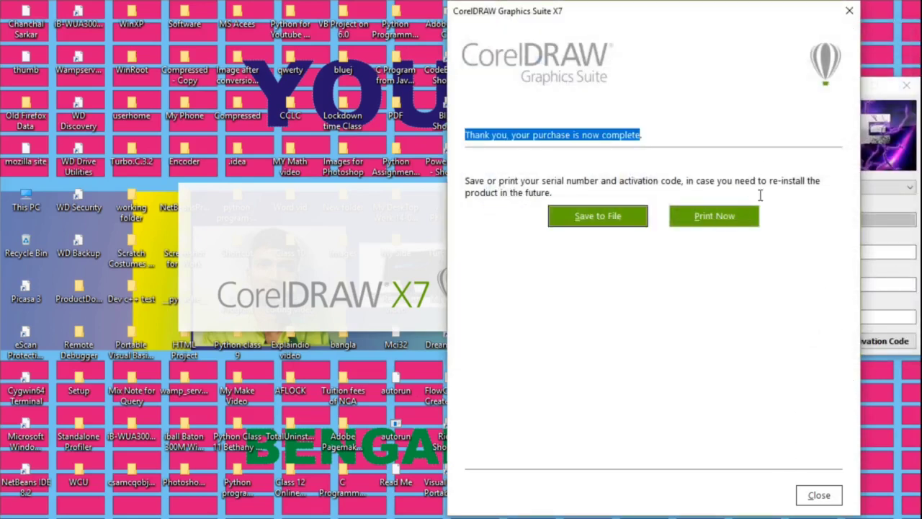
Step: Close the purchase-complete window and the Create a Corel Account window
left_click(819, 496)
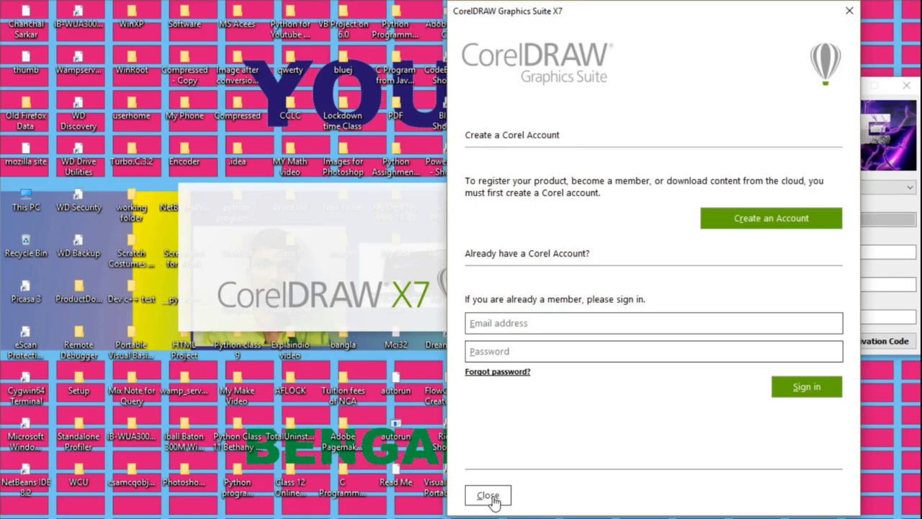
left_click(488, 495)
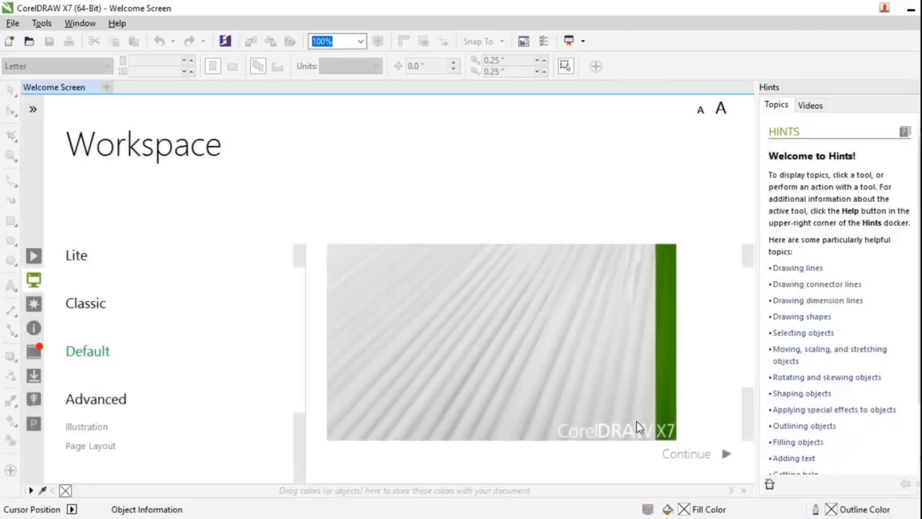
Step: Create a new blank document with the default Letter settings
left_click(12, 23)
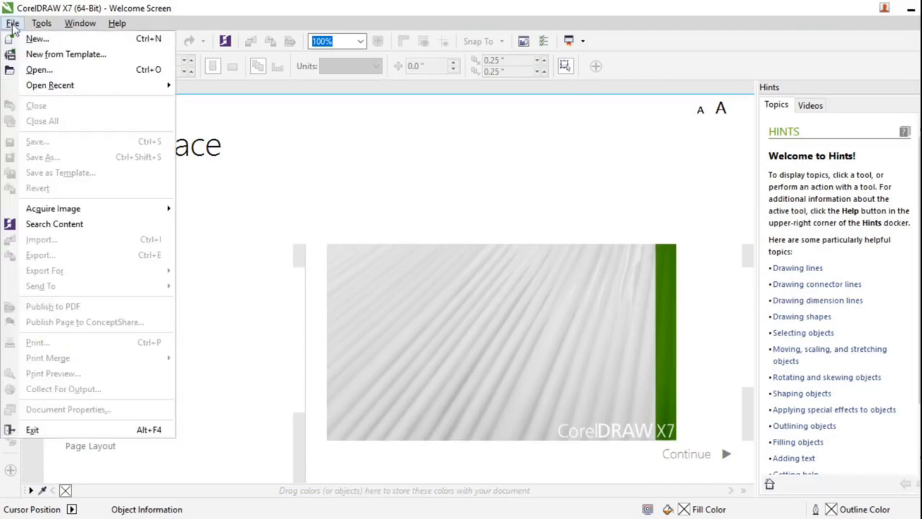
left_click(36, 39)
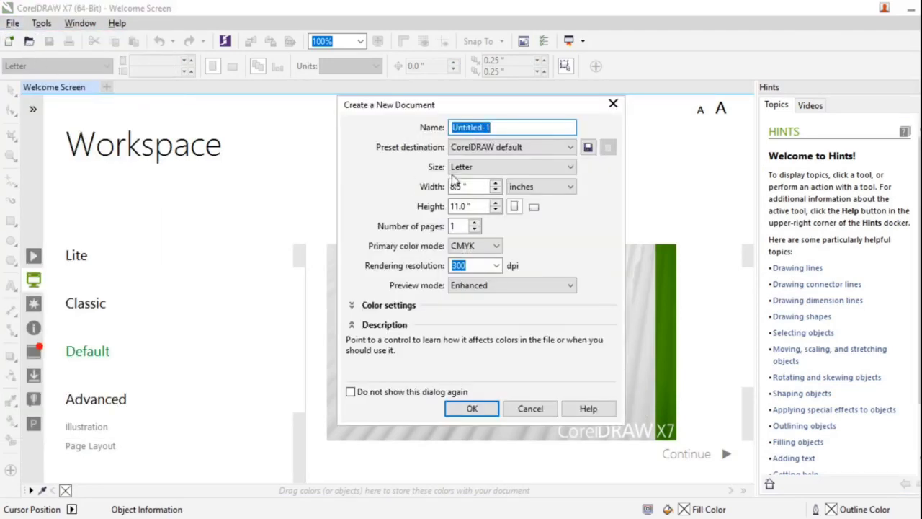
left_click(473, 408)
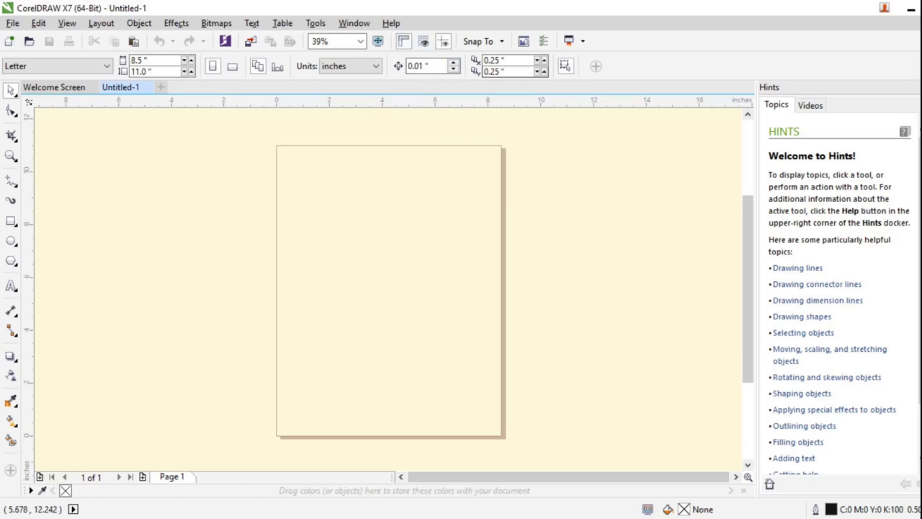
Step: Check registration in About CorelDRAW, close the keygen, and select the saved codes file on the desktop
left_click(393, 25)
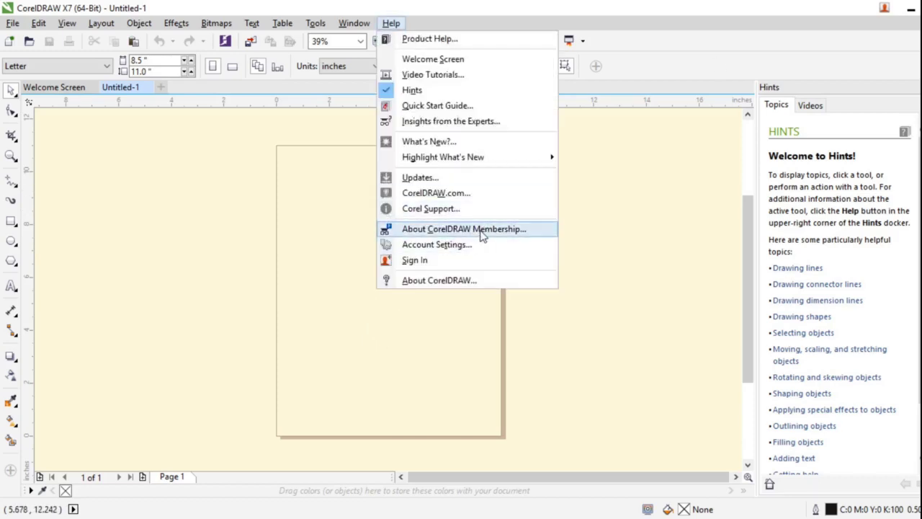
left_click(458, 287)
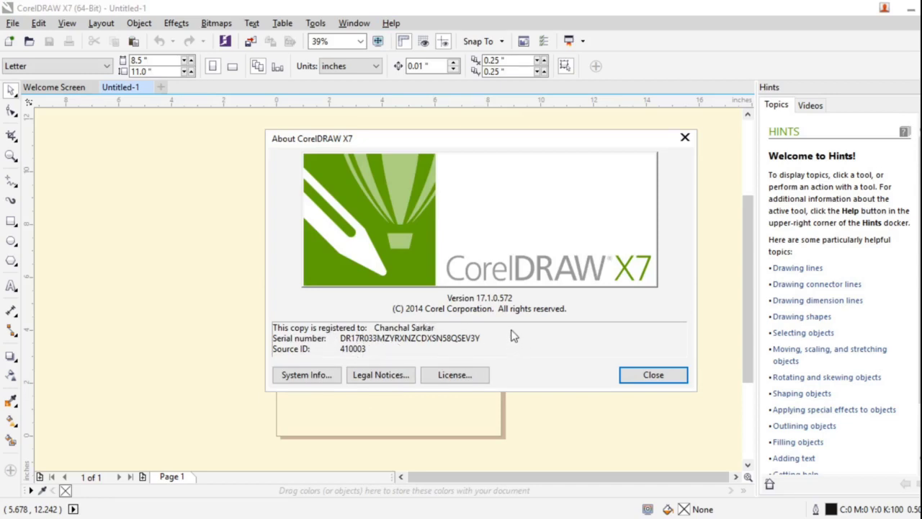
left_click(652, 375)
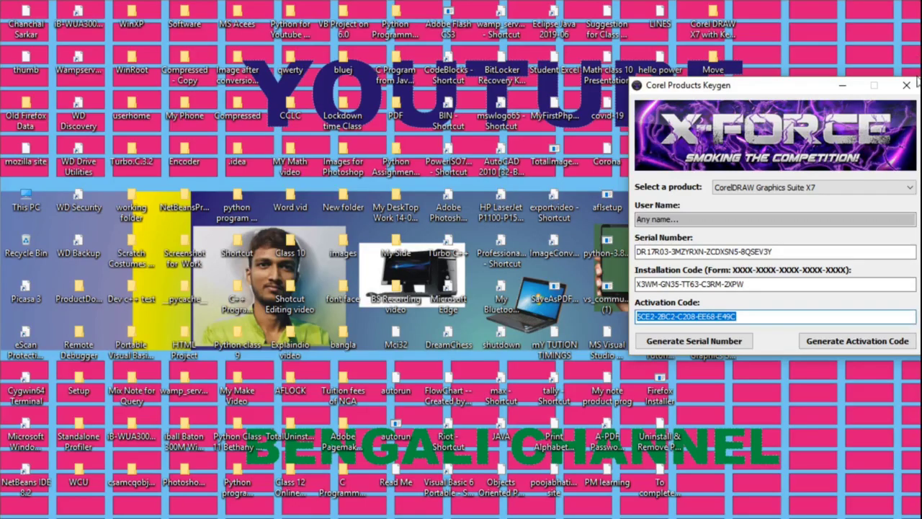
left_click(906, 85)
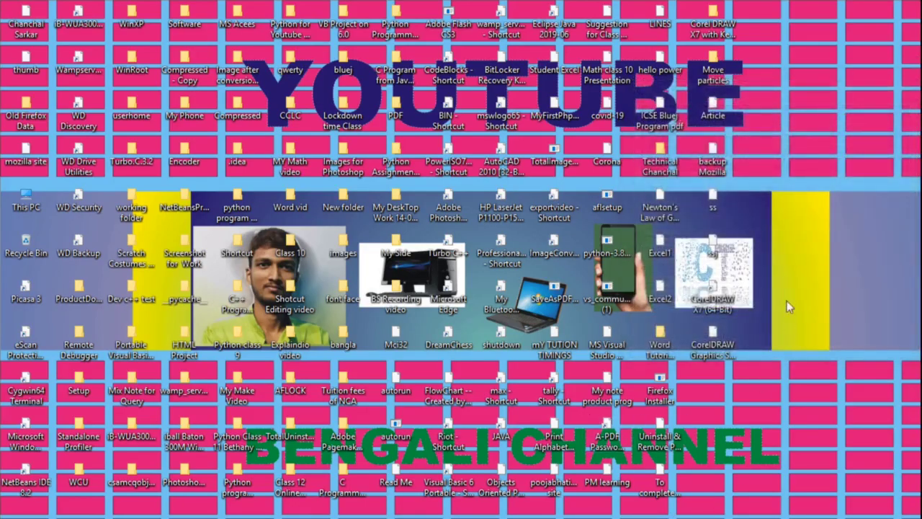
left_click(719, 354)
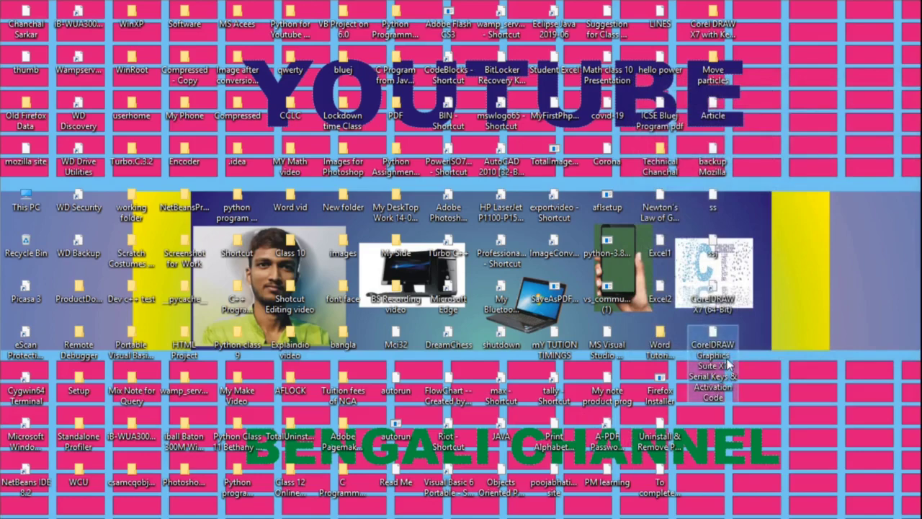